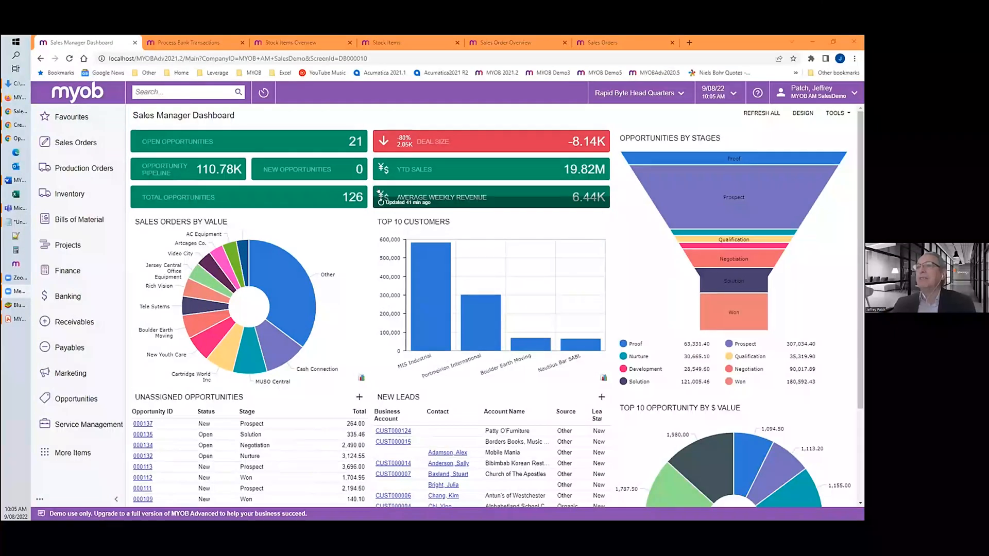
Match the 12 Mar 2022 Visa settlement to the Euro Hair Fashion, Hiekel Computer and Star America Imports payments, with receipts and disbursements also included.
left_click(174, 42)
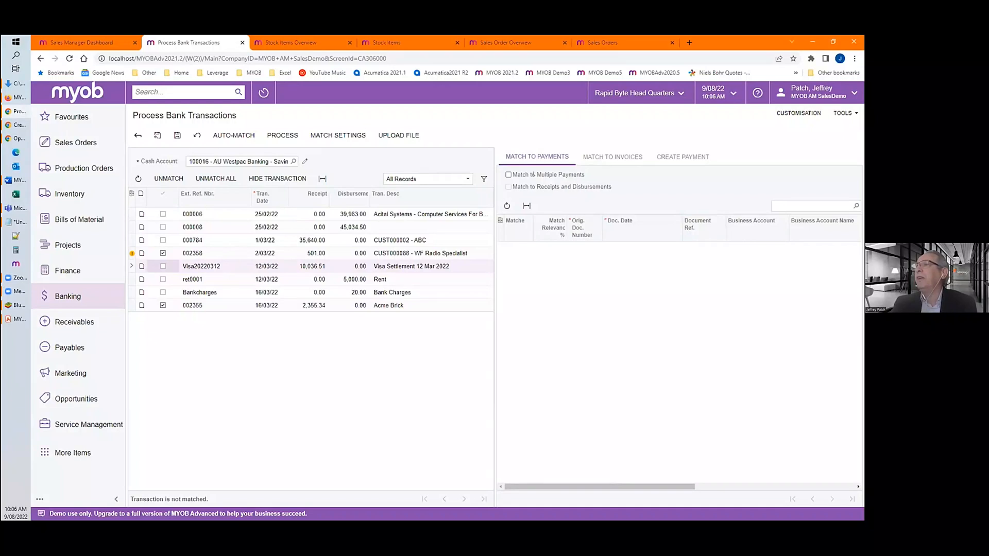
left_click(521, 155)
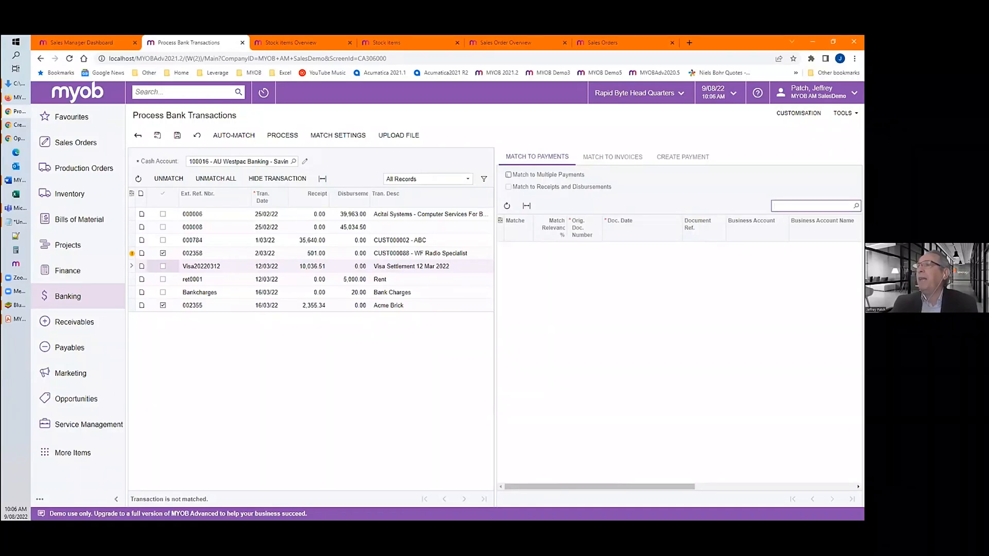
left_click(509, 175)
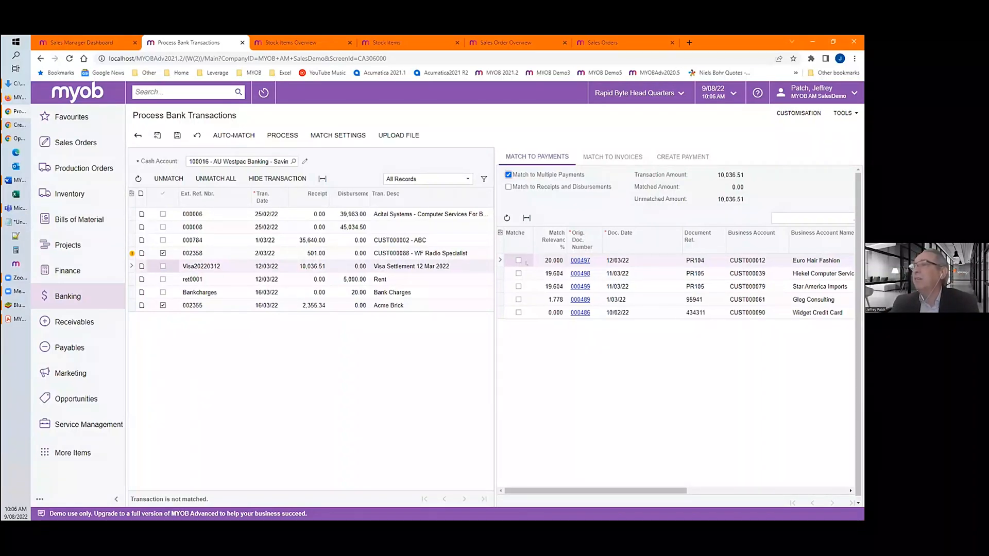
left_click(518, 260)
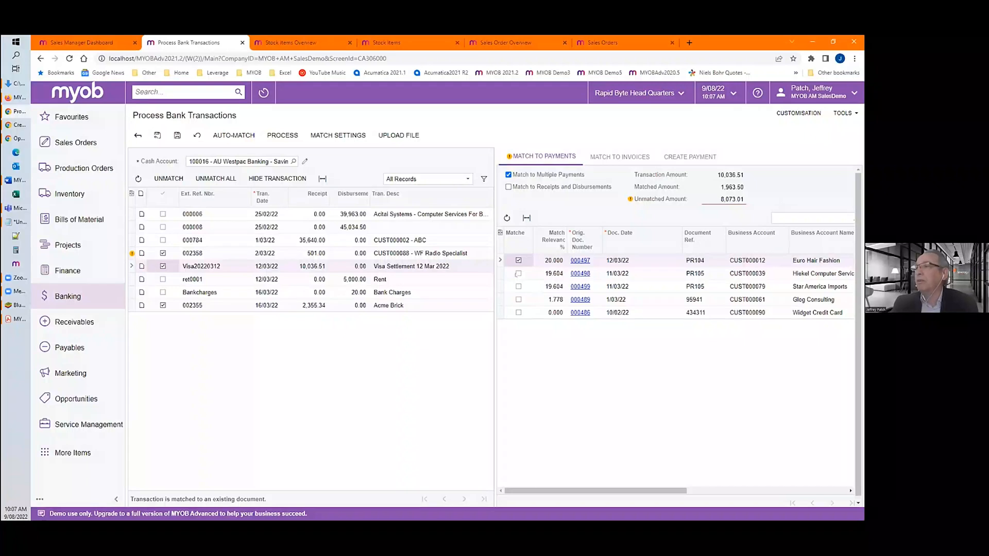
left_click(518, 273)
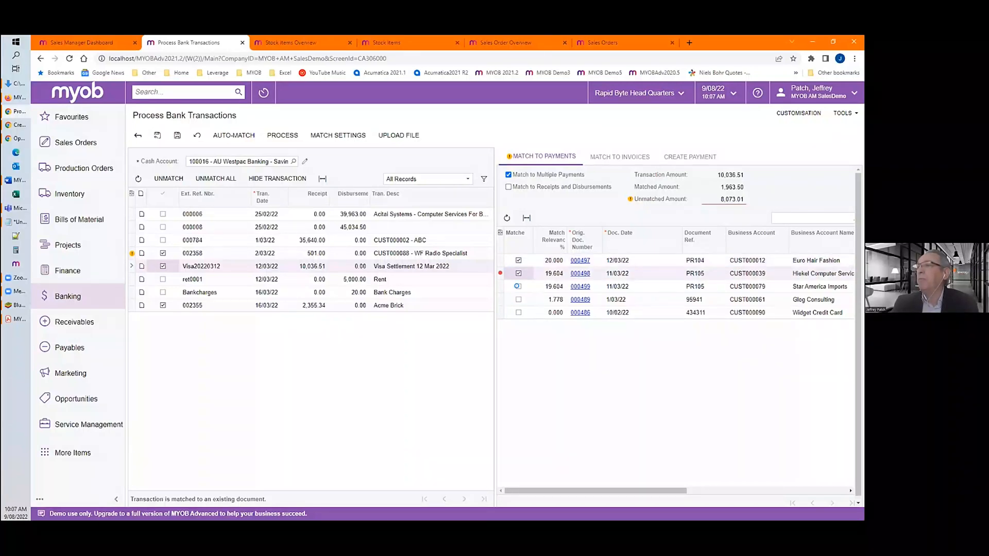
left_click(518, 286)
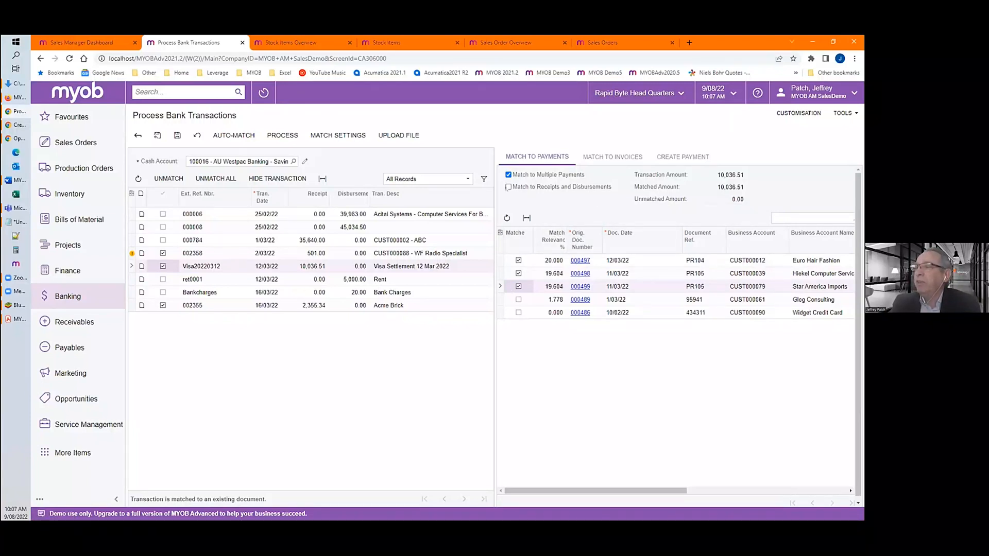
left_click(508, 187)
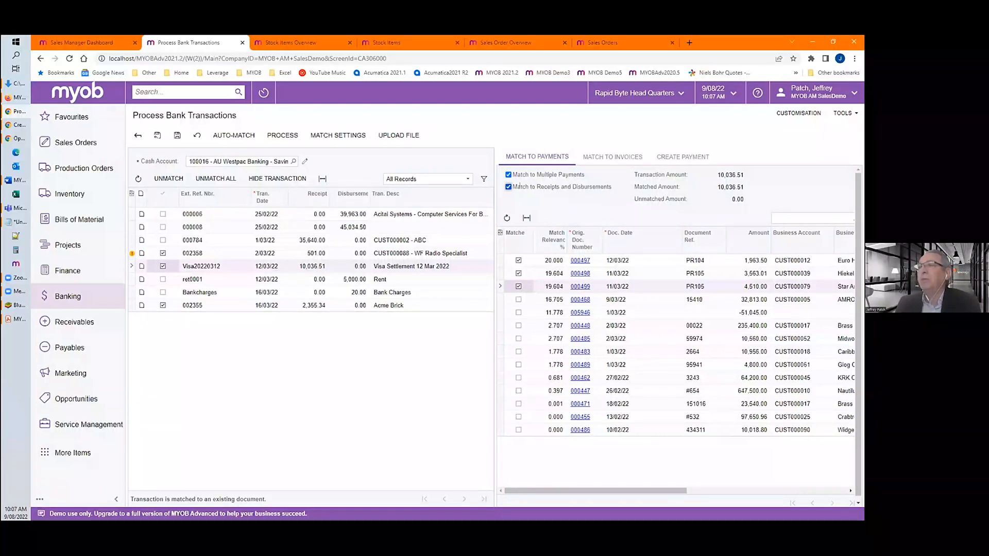
Review the write-off on the WF Radio Specialist bank transaction's payment and the charge amount on the Acme Brick transaction's invoice match.
left_click(222, 253)
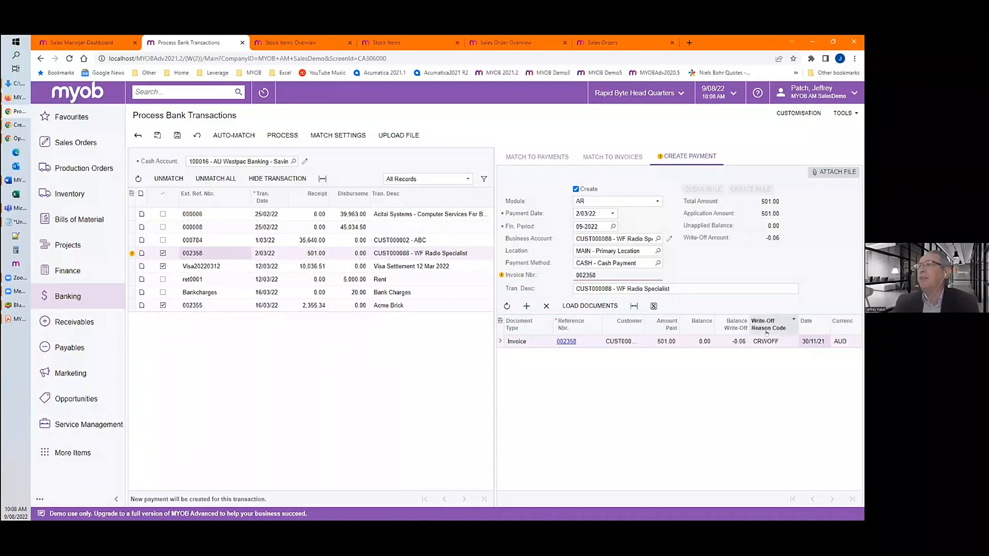
left_click(237, 303)
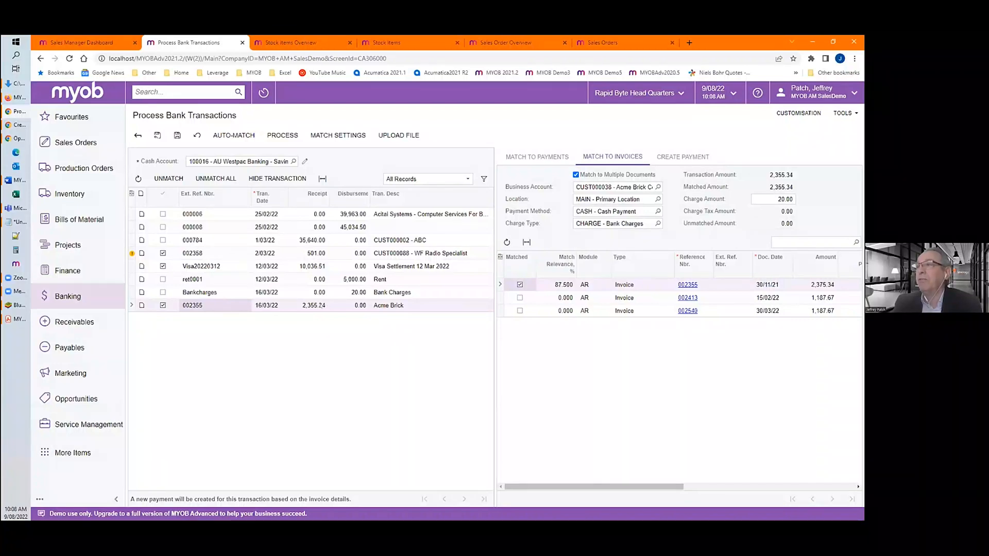
left_click(776, 203)
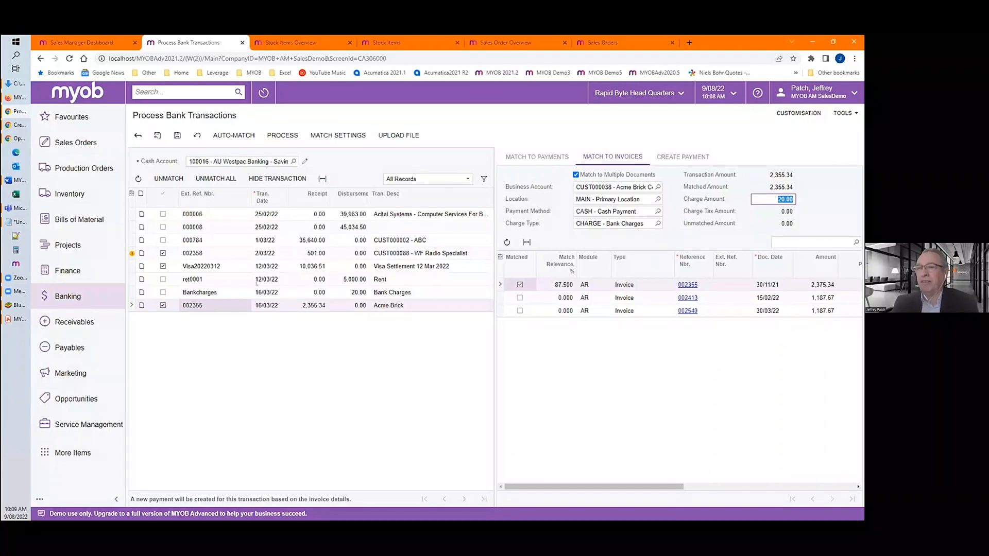
Show the related items defined for the AceKing i7 16gb 512 SSD Laptop stock item.
left_click(299, 41)
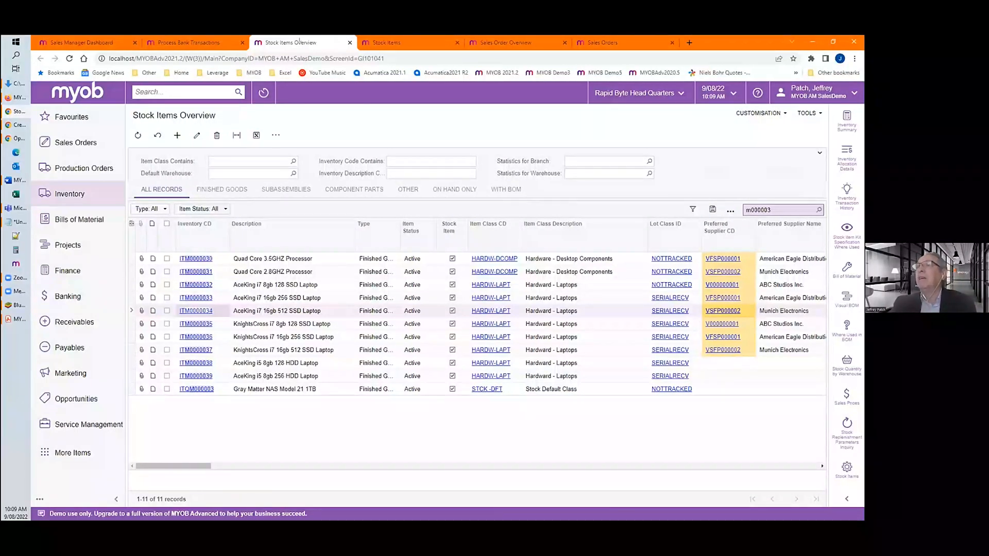
left_click(413, 40)
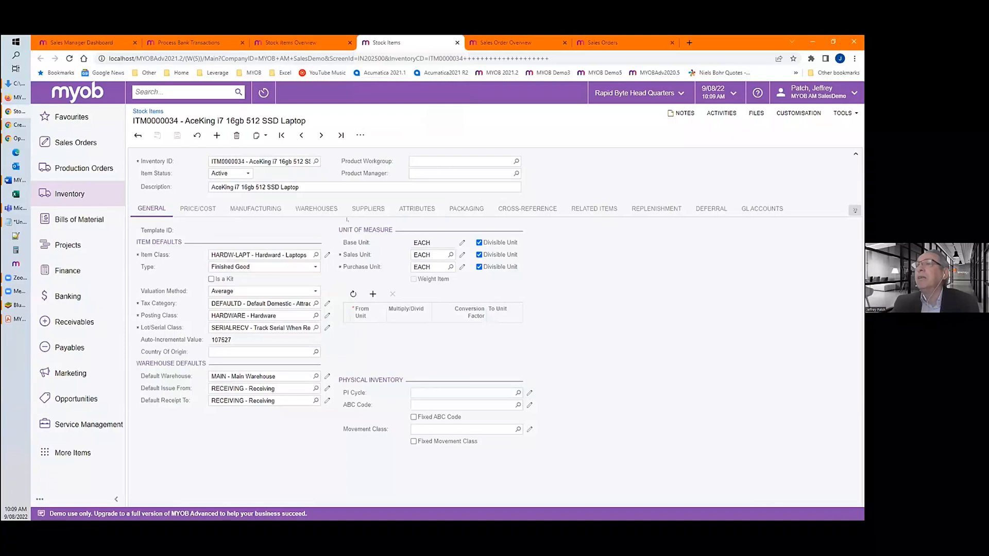
left_click(593, 208)
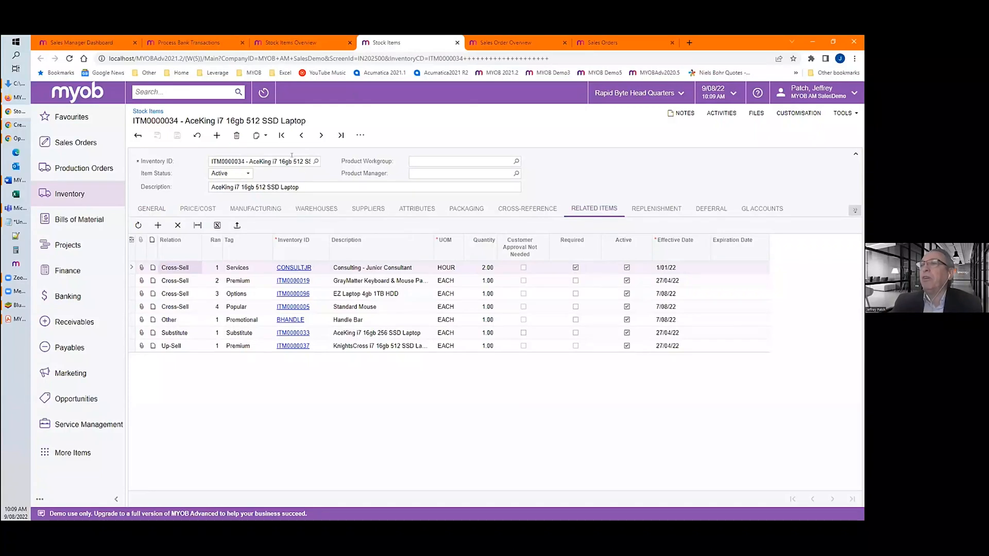
Examine the laptop's cross-sell, up-sell and substitute items, comparing their descriptions and tags with the main stock item's description.
left_click(292, 156)
left_click(304, 187)
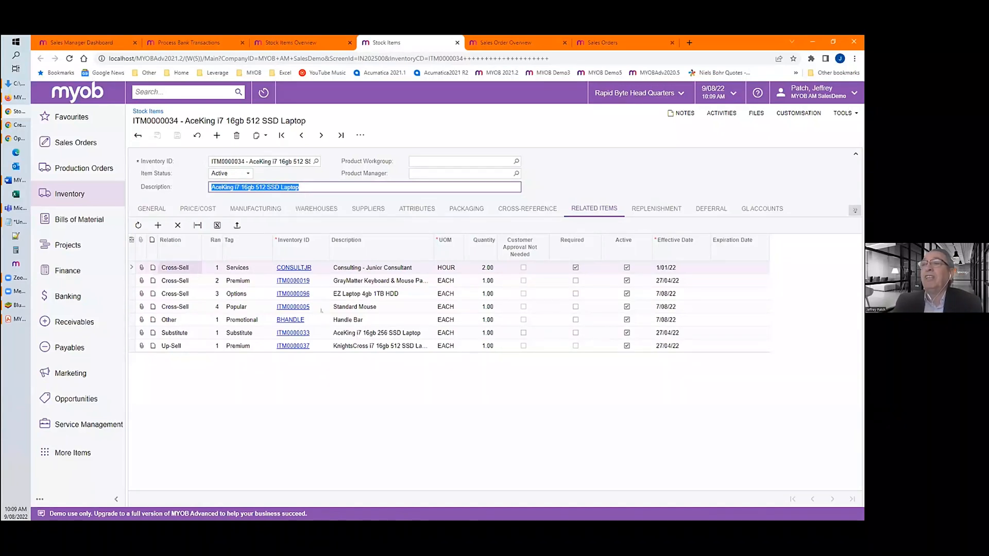
left_click(394, 269)
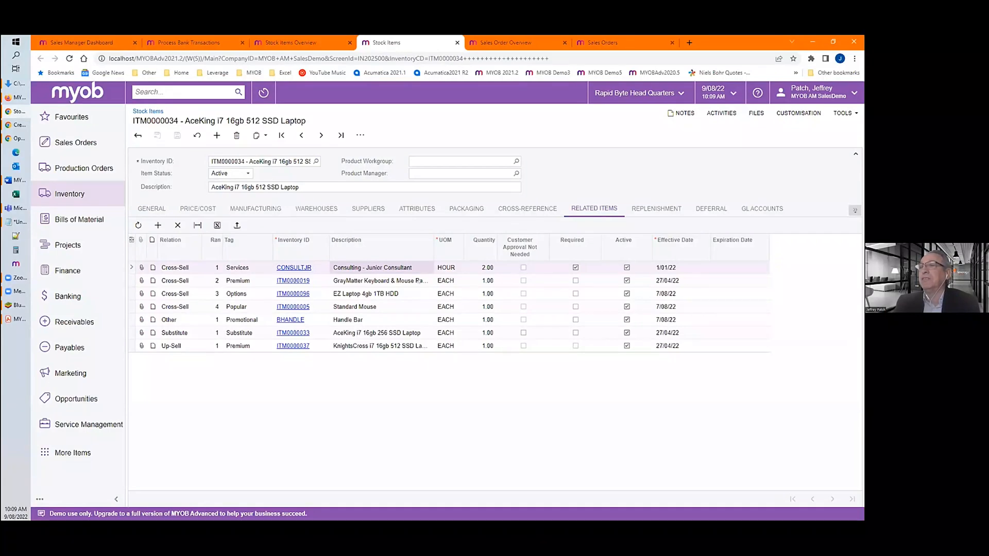
left_click(347, 281)
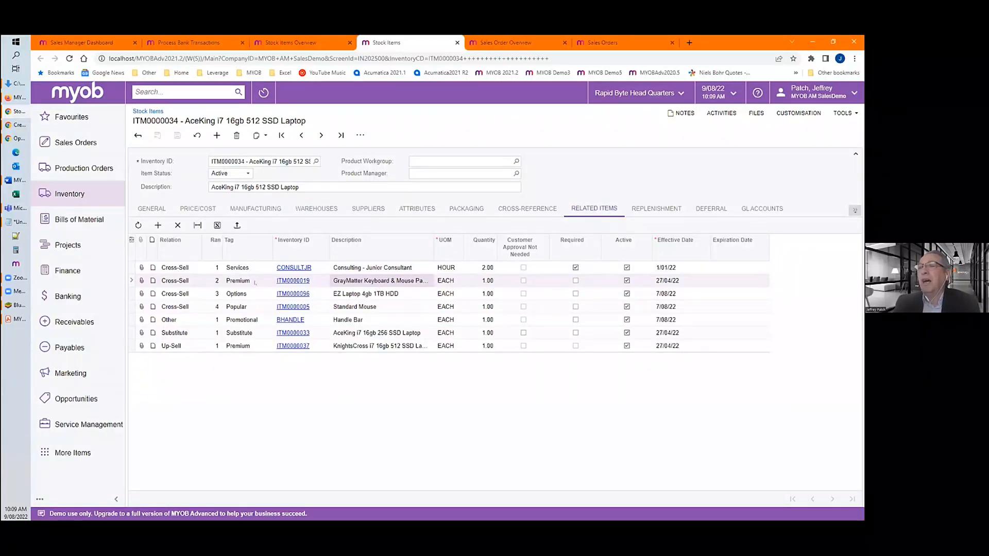
left_click(382, 296)
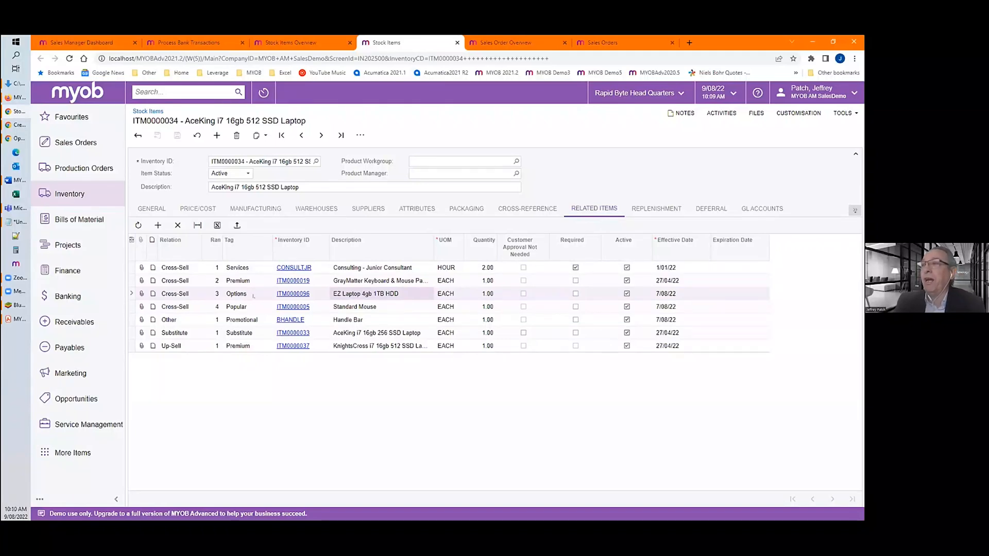
left_click(254, 306)
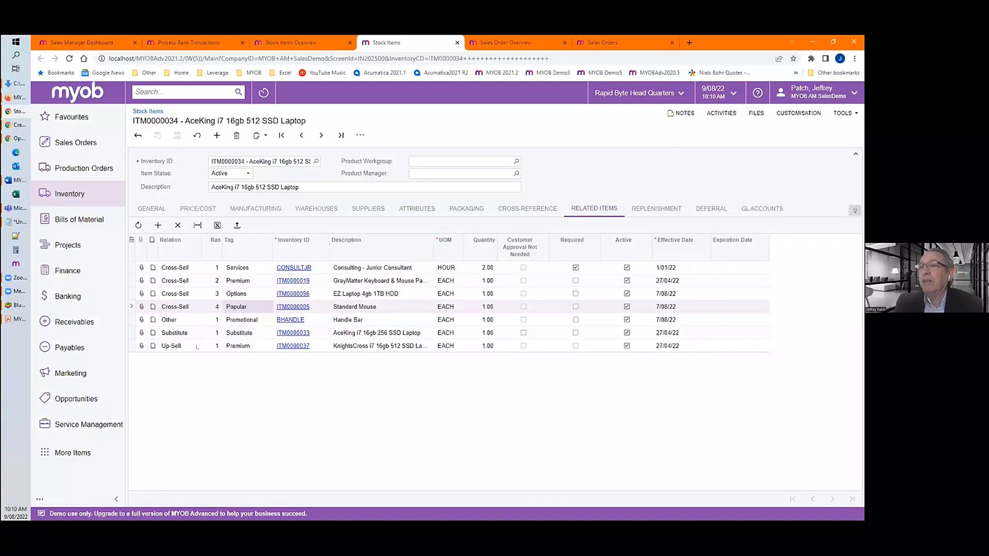
left_click(179, 346)
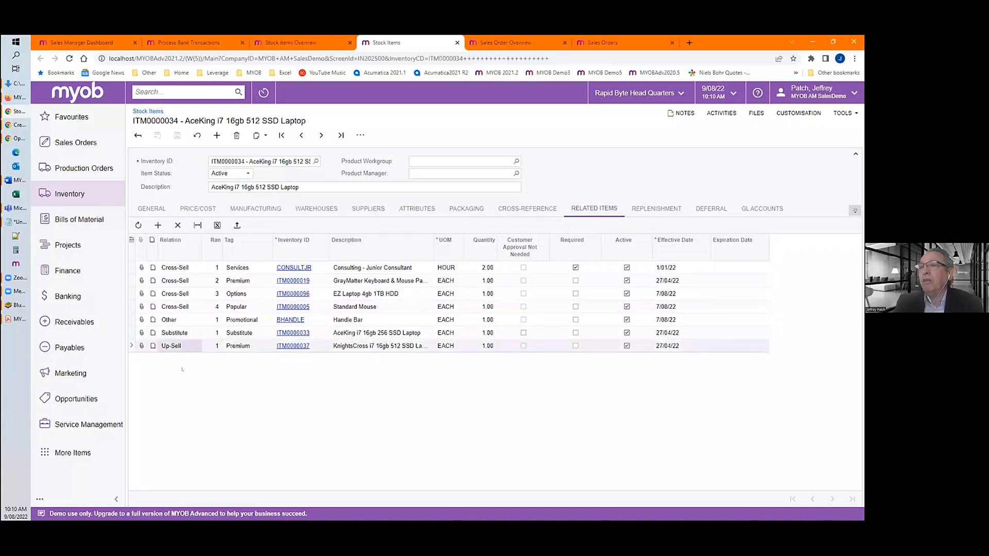
left_click(376, 334)
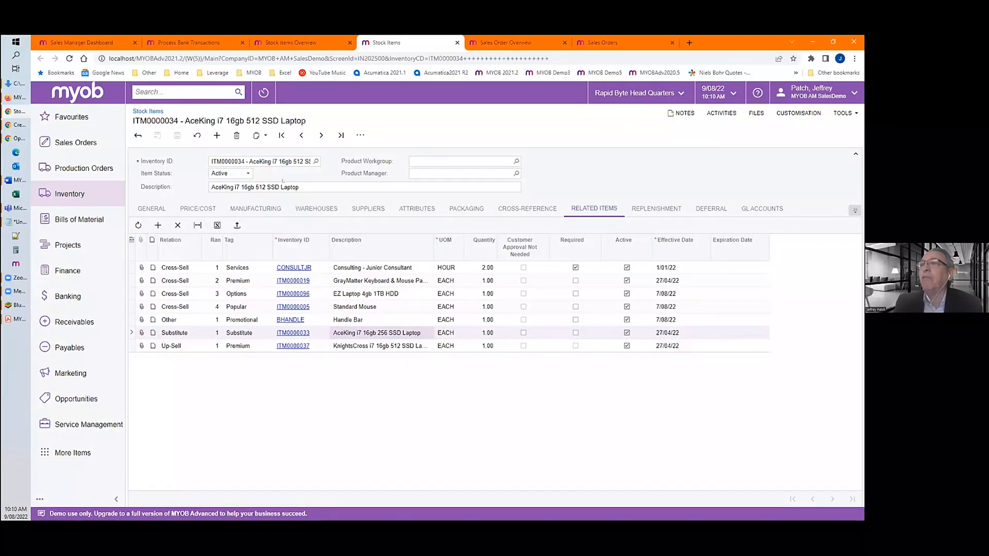
left_click(264, 185)
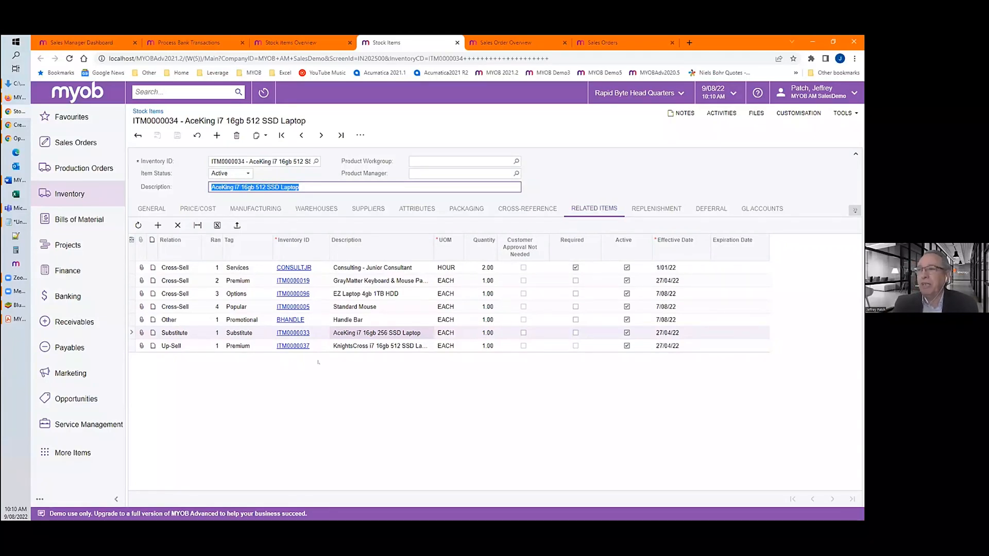
Check which tag options are available for the up-sell related item, keeping Premium selected.
left_click(254, 347)
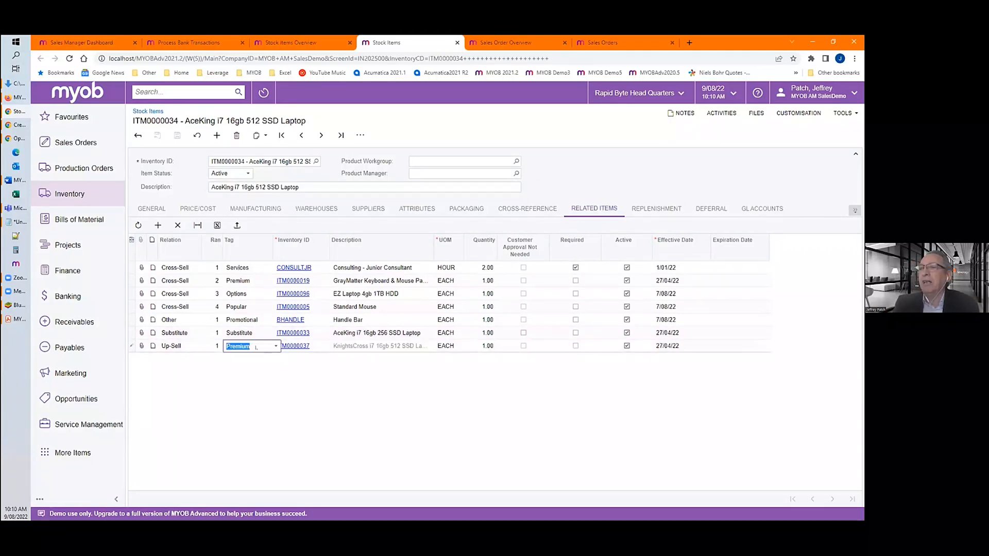
left_click(274, 347)
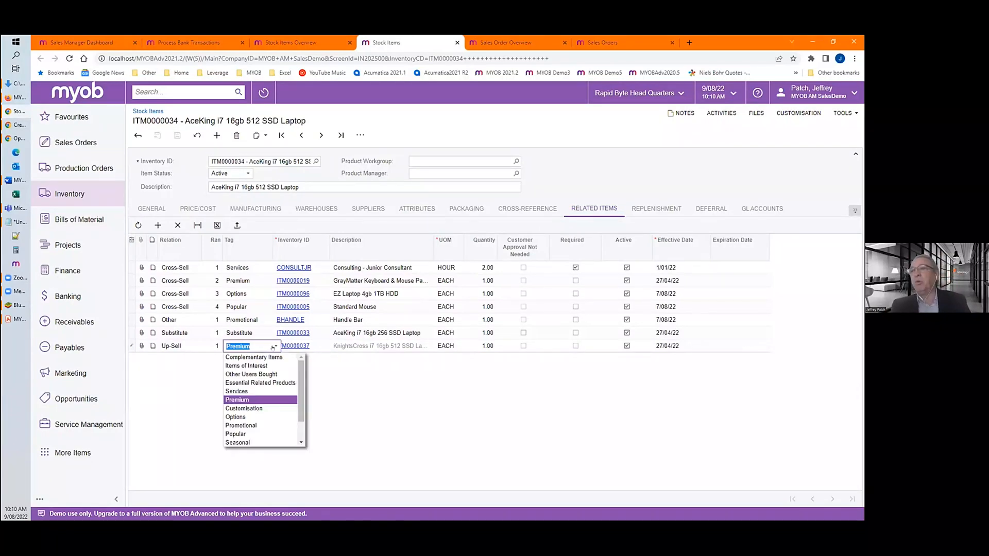
left_click(273, 347)
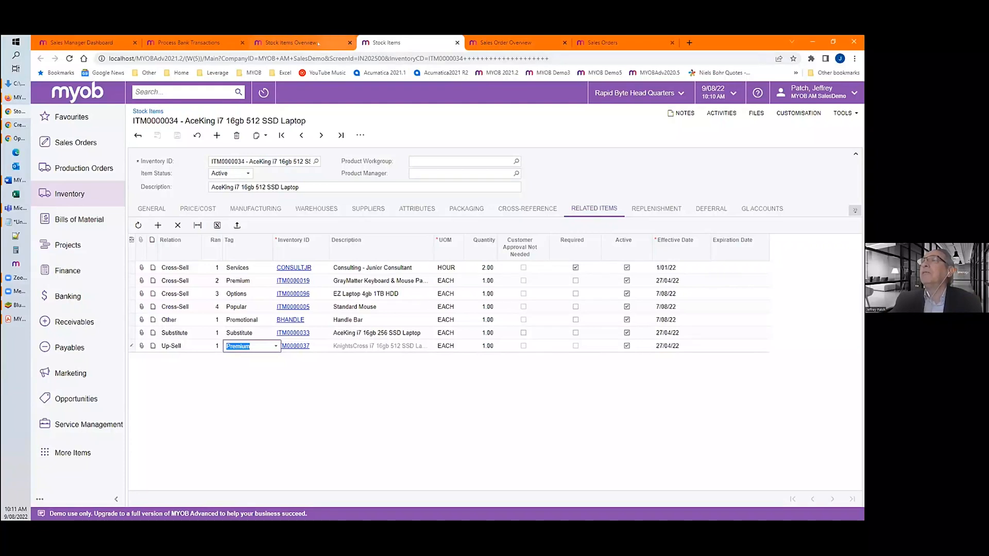
Start a new SO-type sales order and select BA Industries as the customer.
left_click(289, 42)
left_click(505, 43)
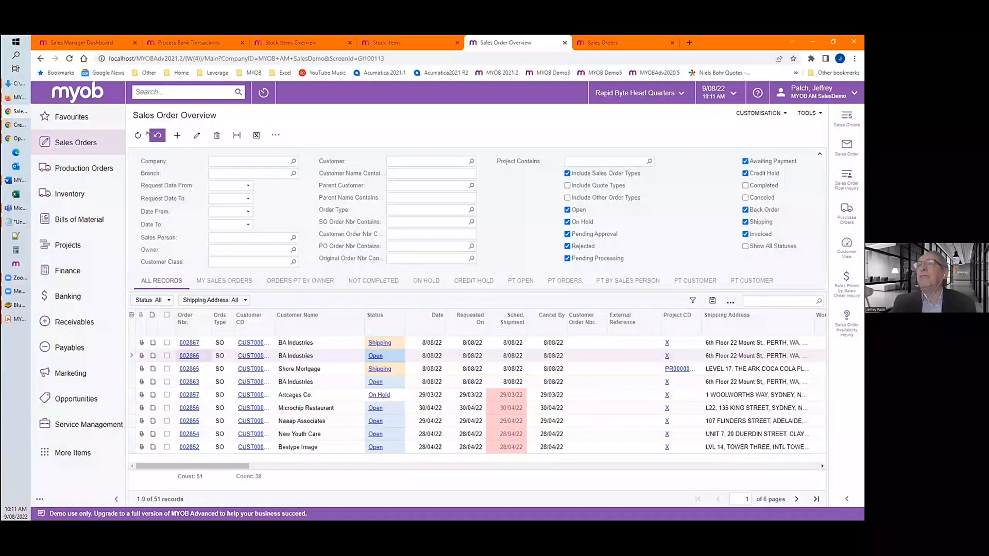
left_click(608, 42)
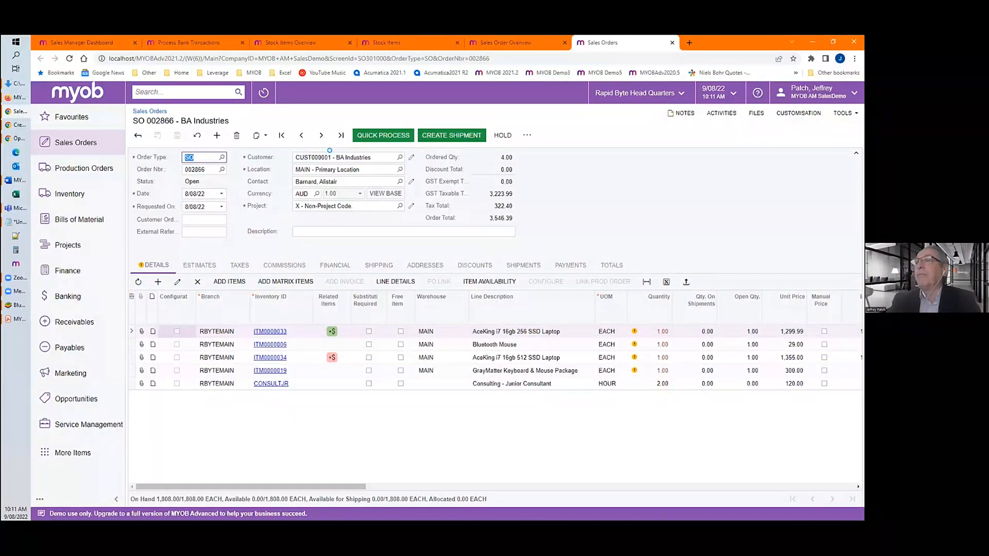
left_click(322, 156)
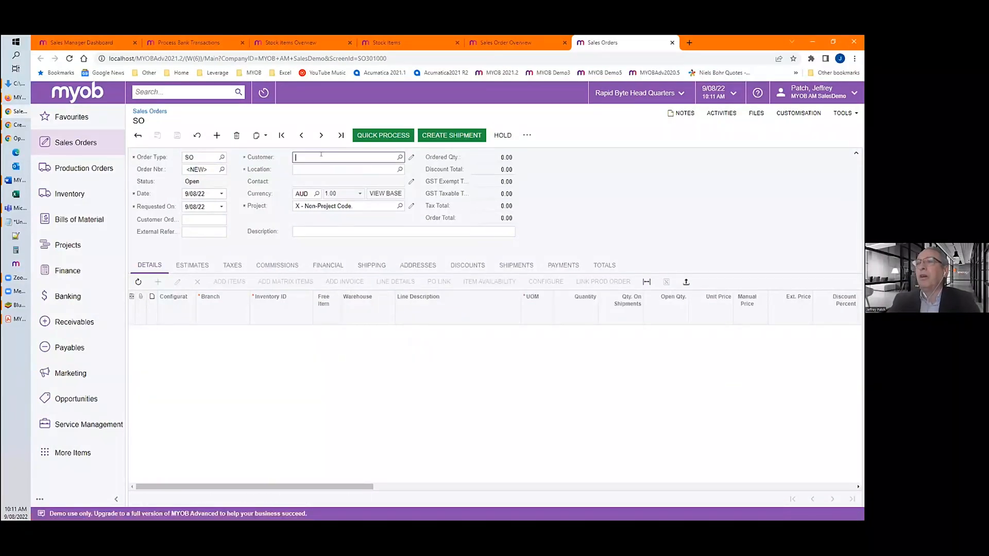
type("ba ind")
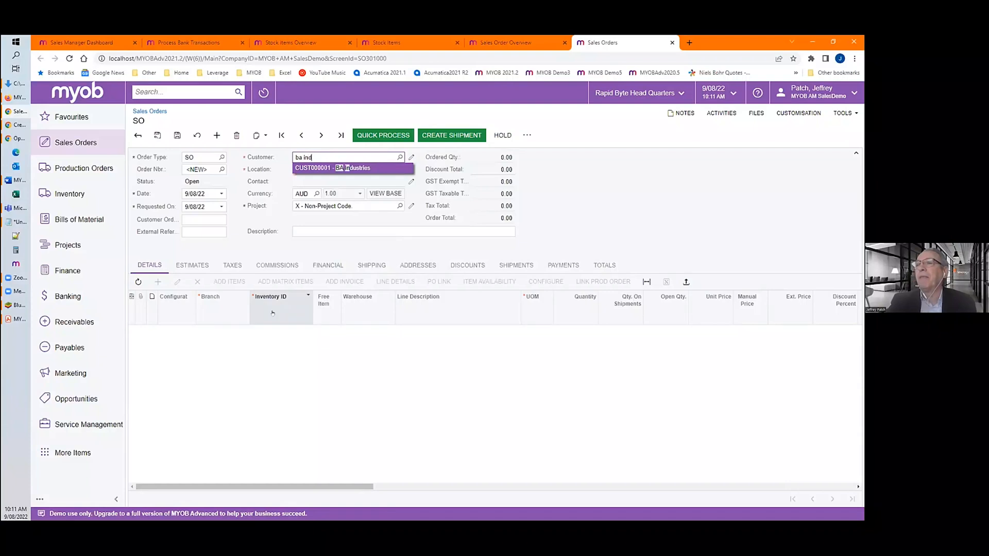
key("Tab")
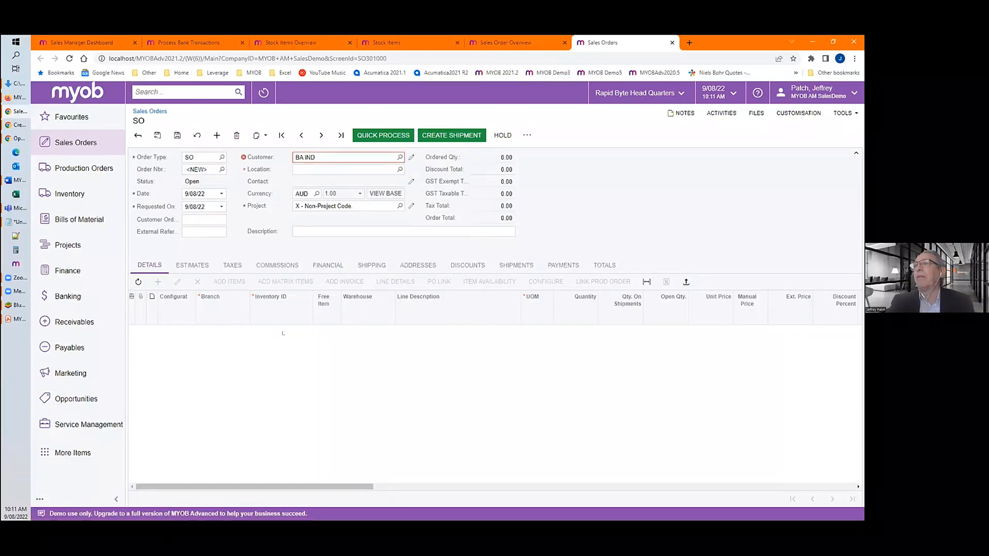
left_click(315, 157)
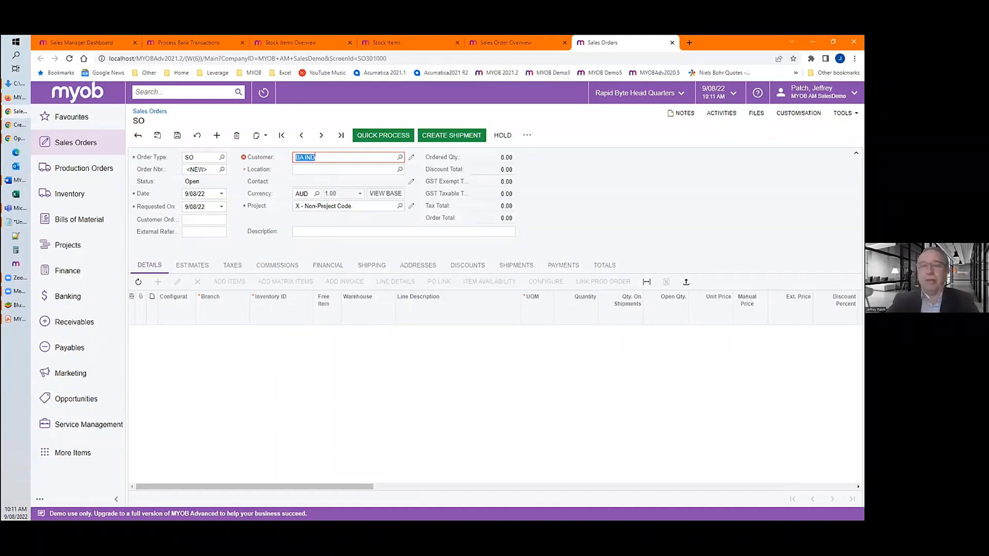
type("ba in")
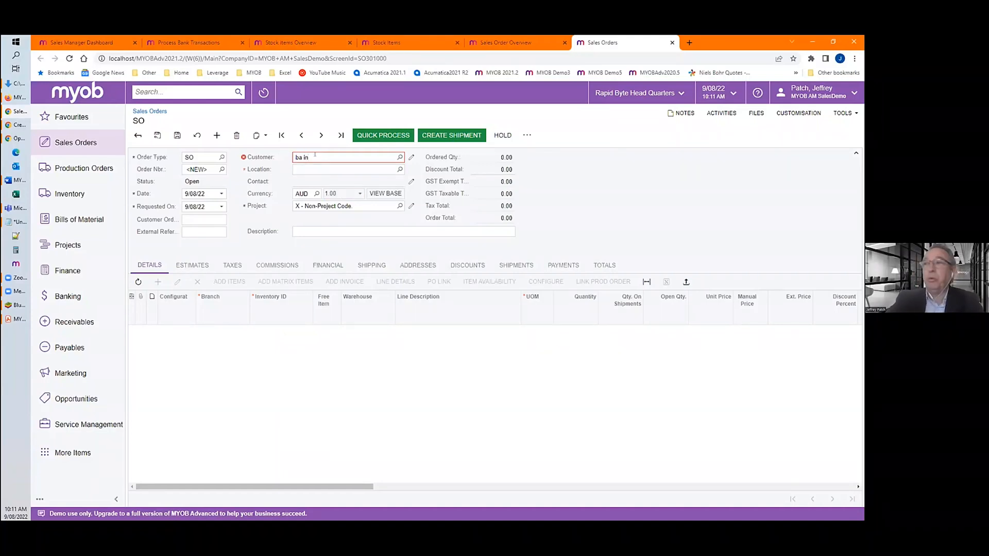
type("d")
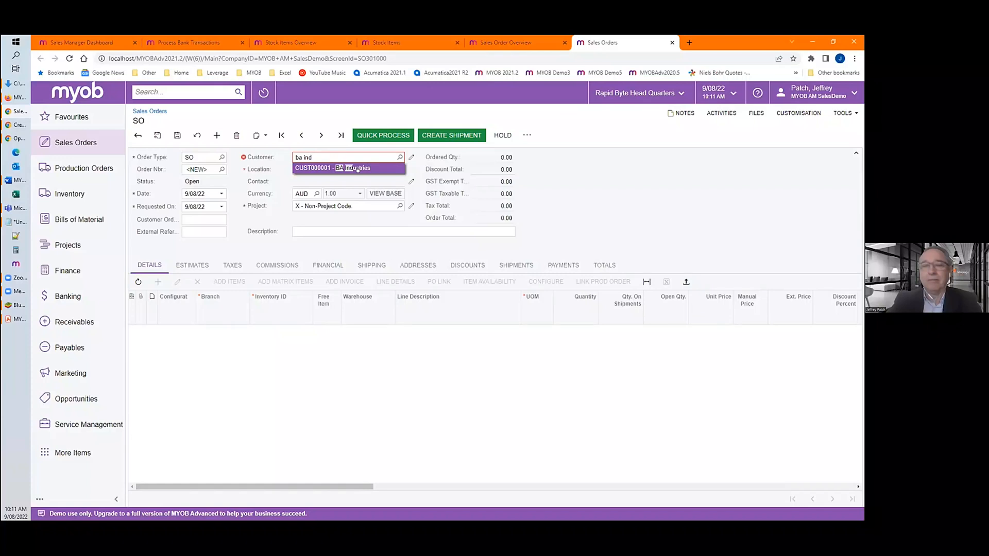
left_click(358, 169)
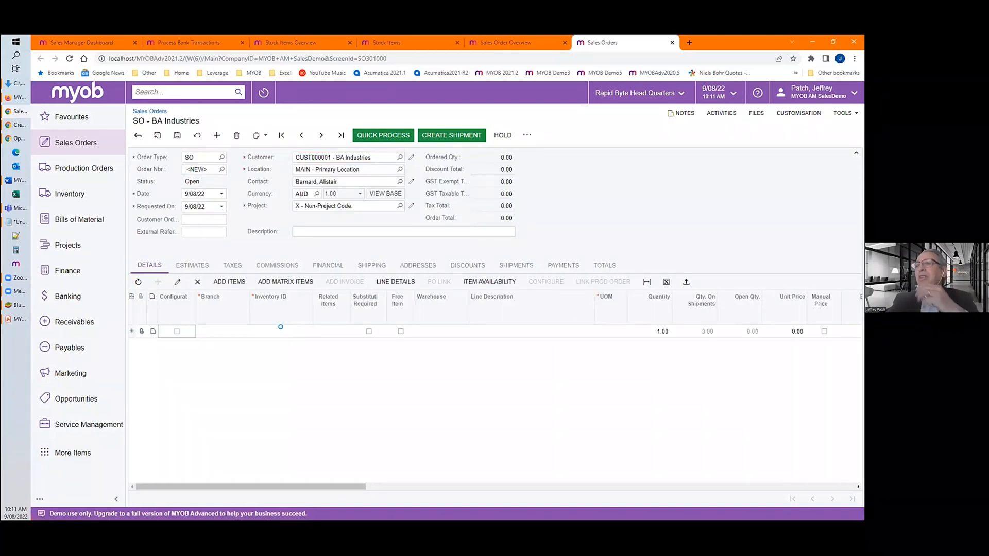
Add the AceKing i7 16gb 256 SSD Laptop as the first line of the sales order.
left_click(280, 330)
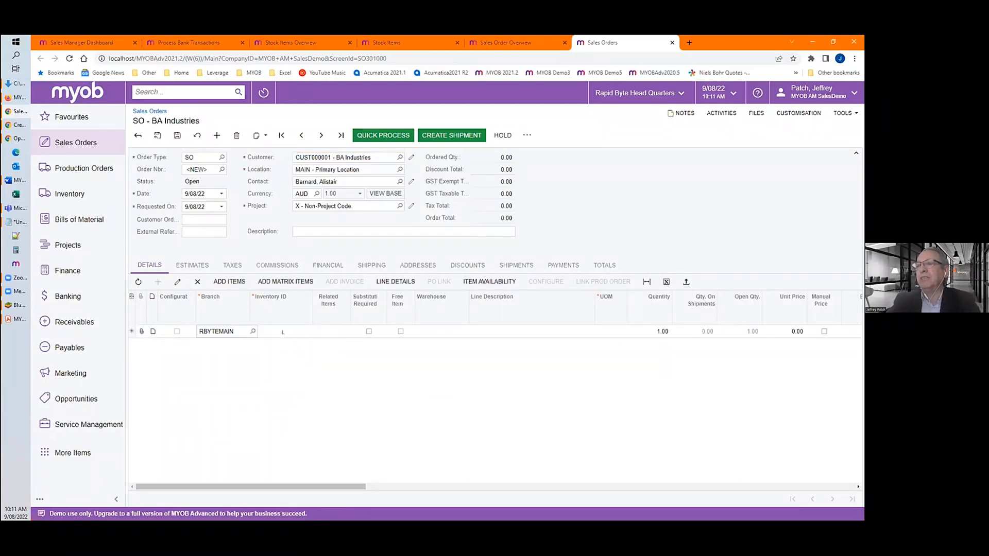
type("laptop")
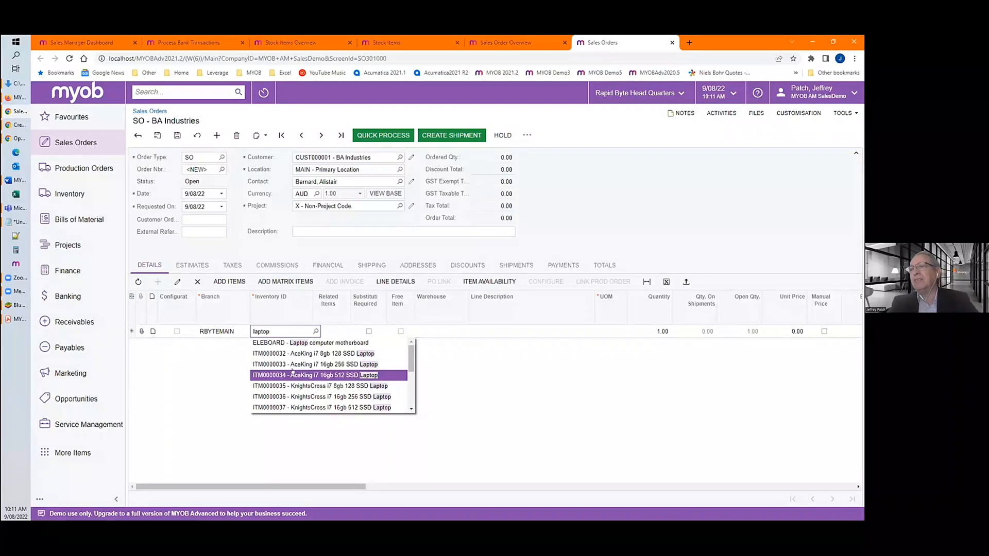
left_click(287, 359)
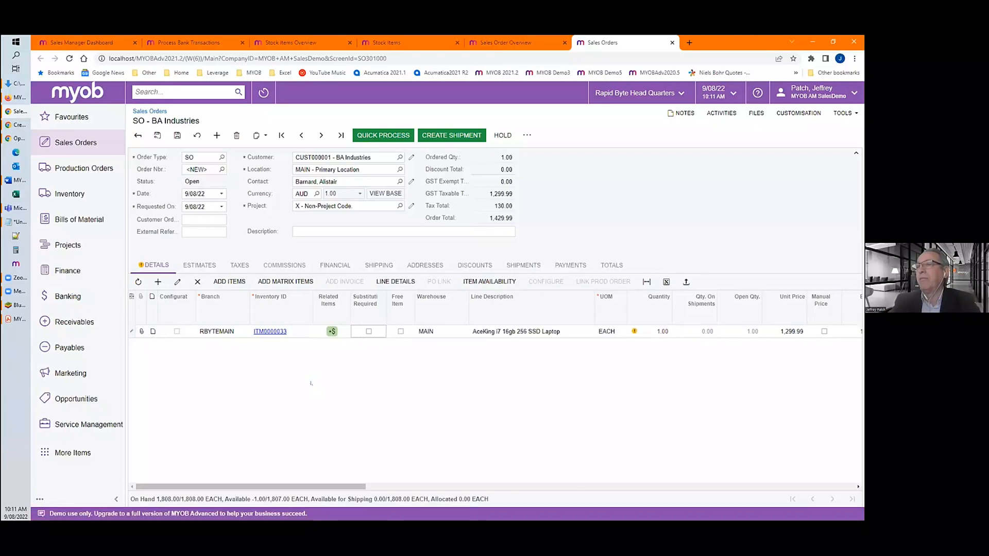
Add the promotional cross-sell Bluetooth Mouse to the order from the laptop's related items.
left_click(330, 332)
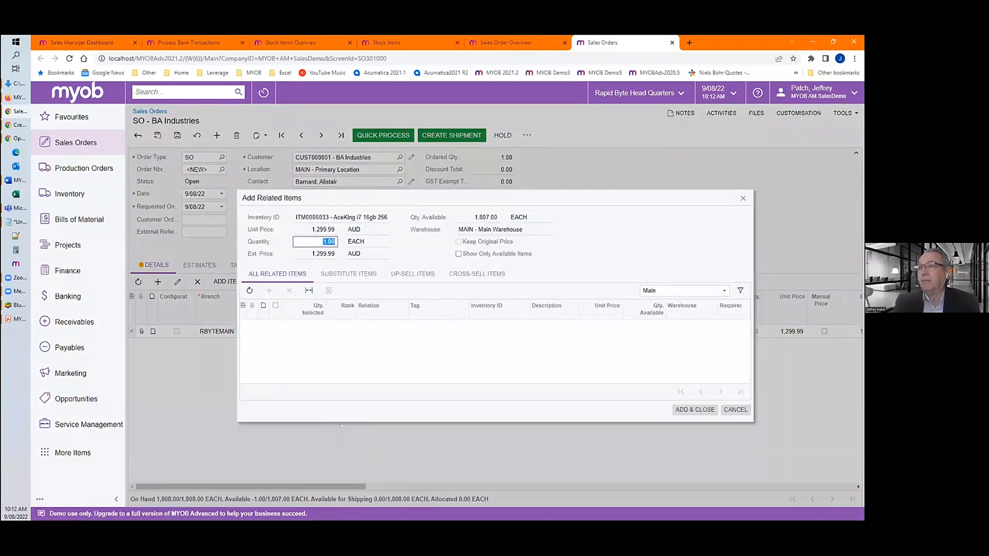
left_click_drag(336, 470, 337, 471)
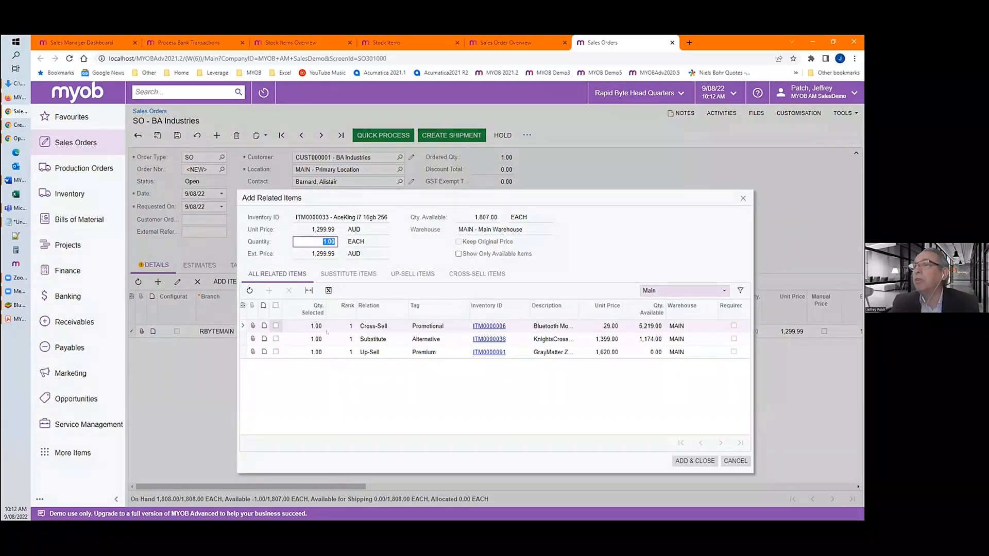
left_click(275, 326)
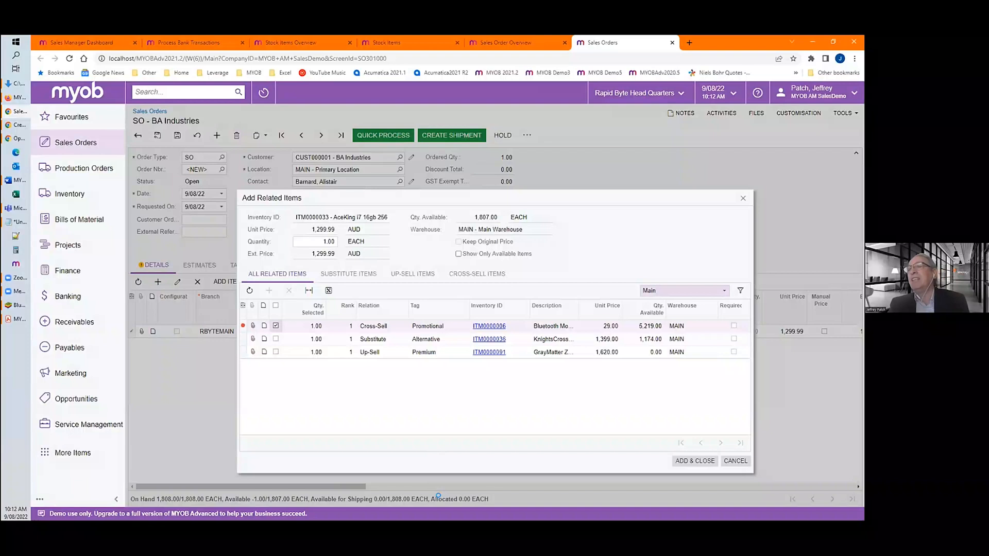
left_click(701, 458)
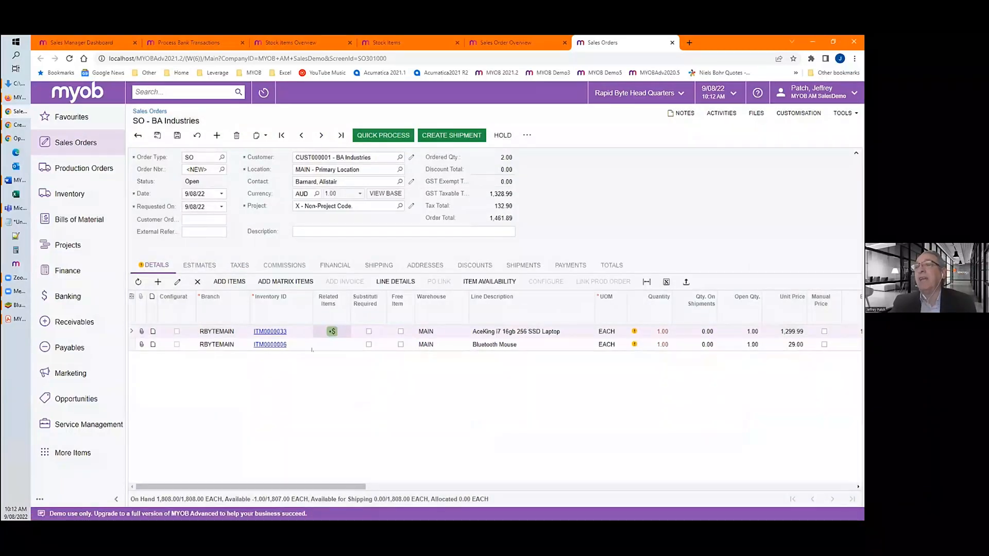
Add another order line for the AceKing i7 16gb 512 SSD Laptop.
left_click(158, 282)
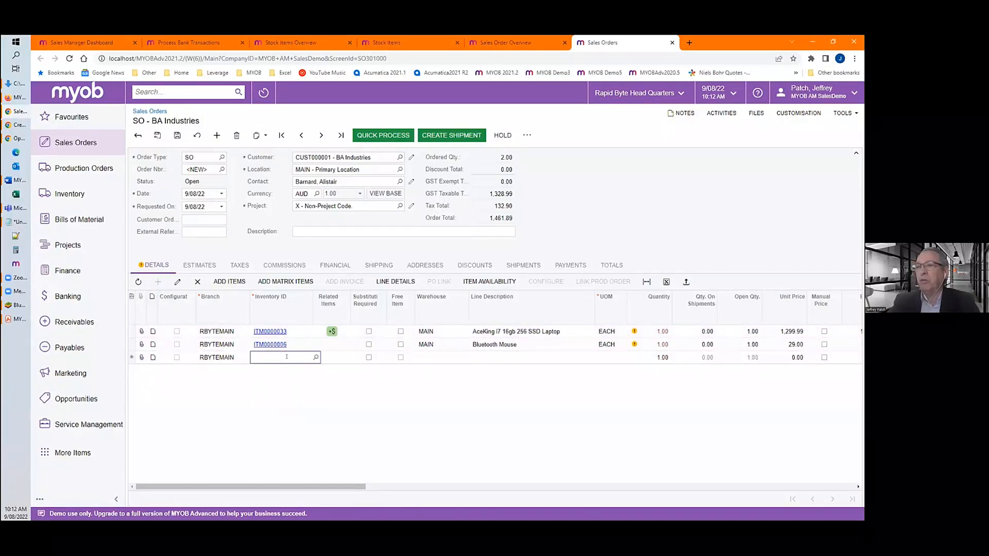
type("laptop")
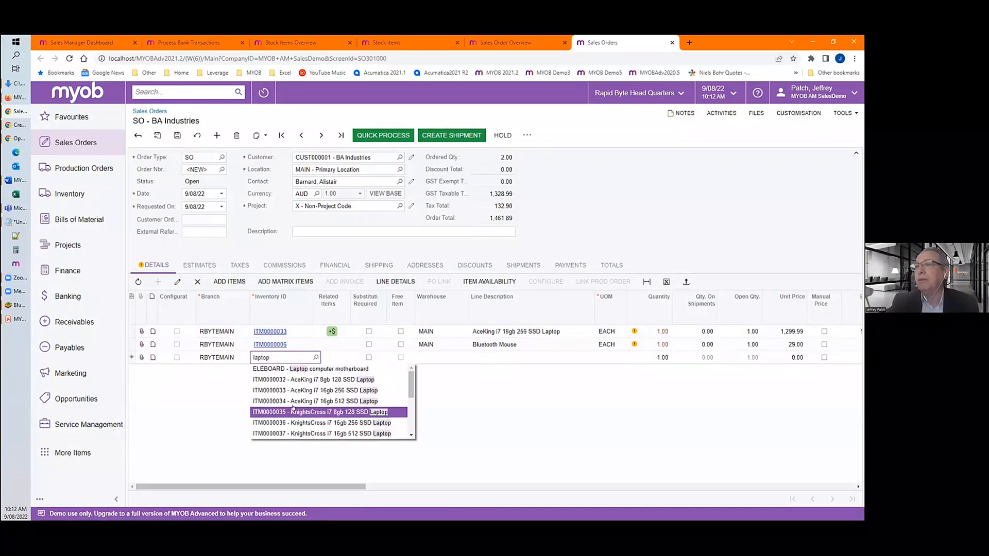
left_click(288, 395)
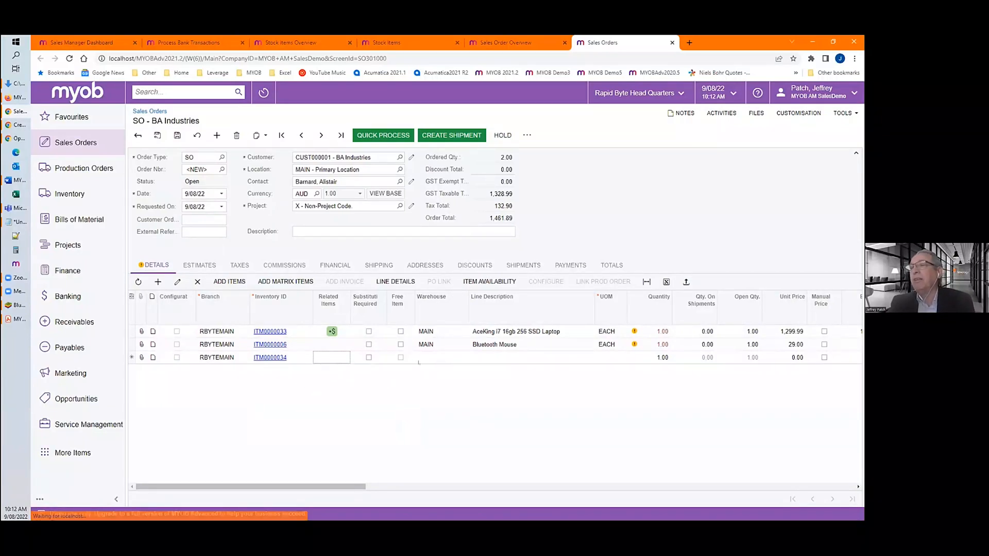
Add the promotional Handle Bar to the order from the related items of the AceKing i7 16gb 512 SSD Laptop.
mouse_move(329, 357)
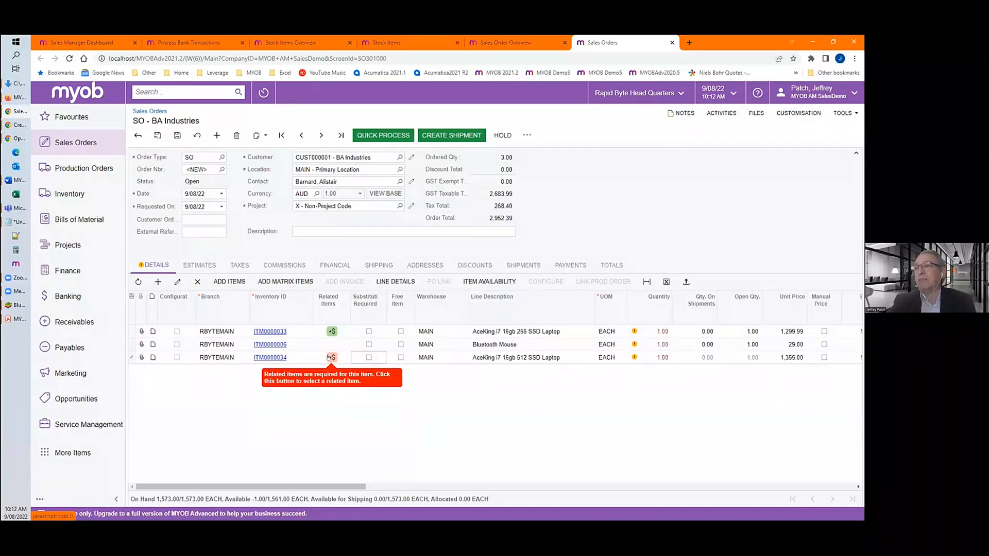
left_click(329, 357)
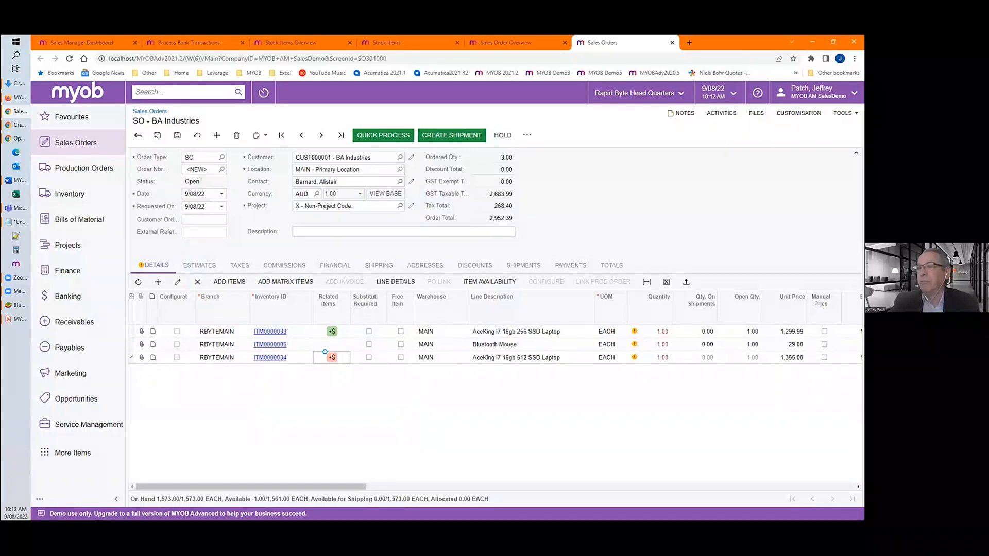
left_click(330, 356)
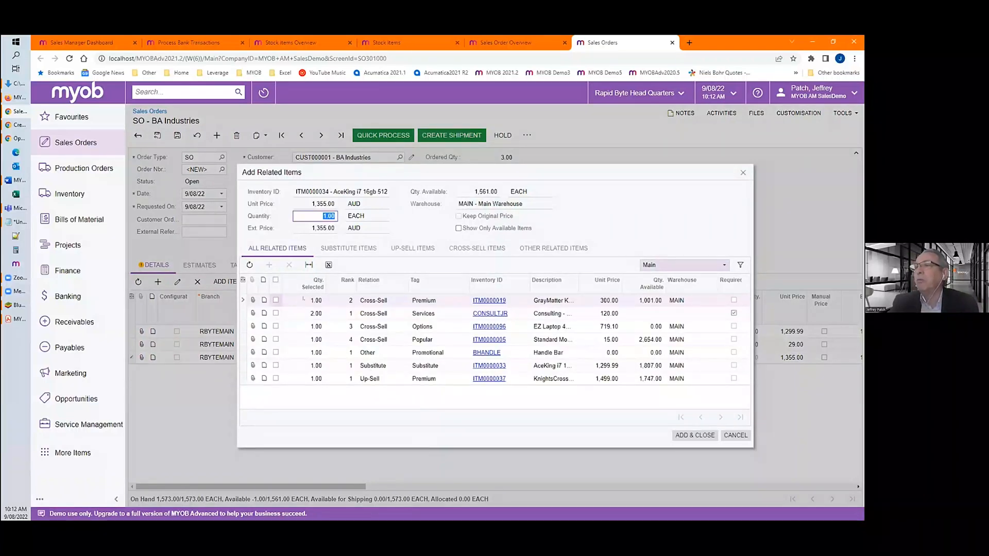
left_click(276, 299)
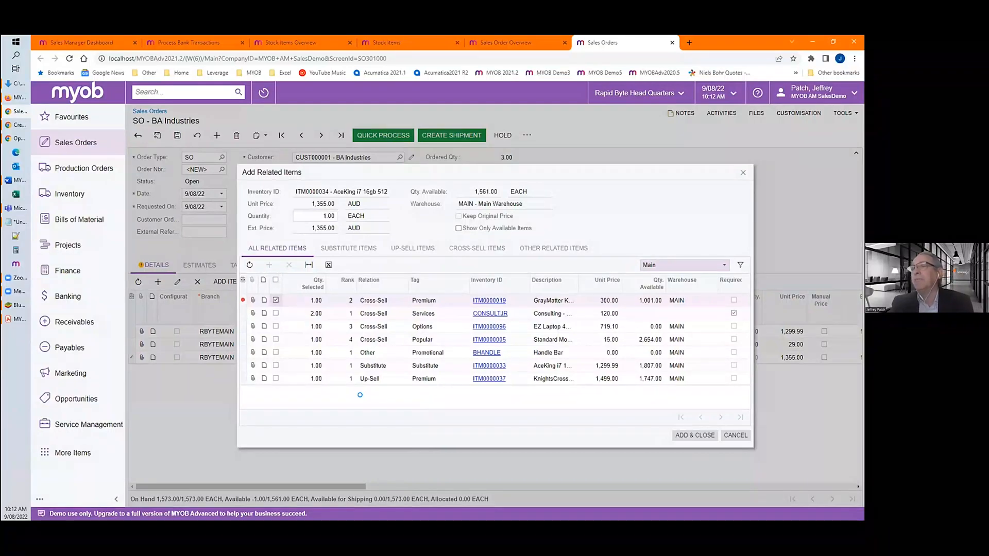
left_click(275, 312)
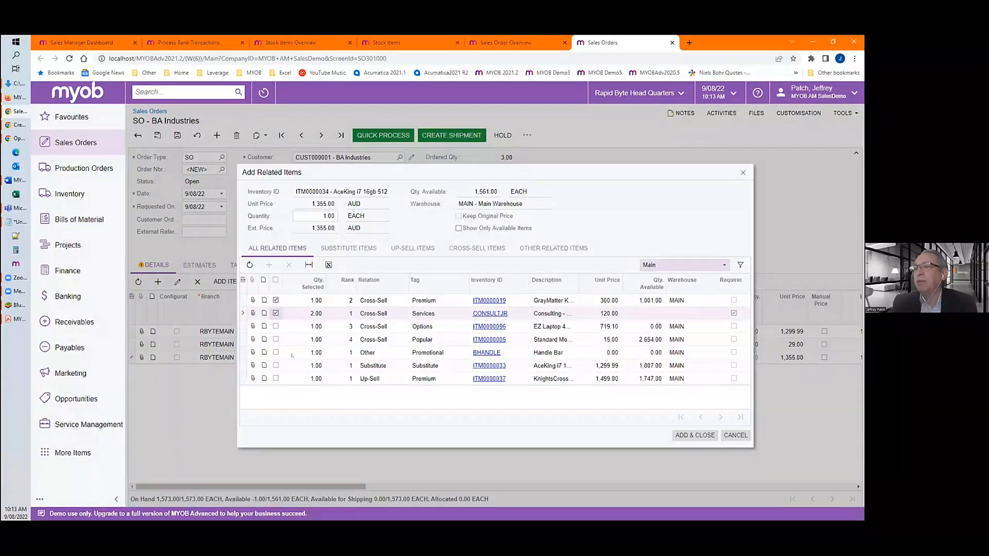
left_click(276, 353)
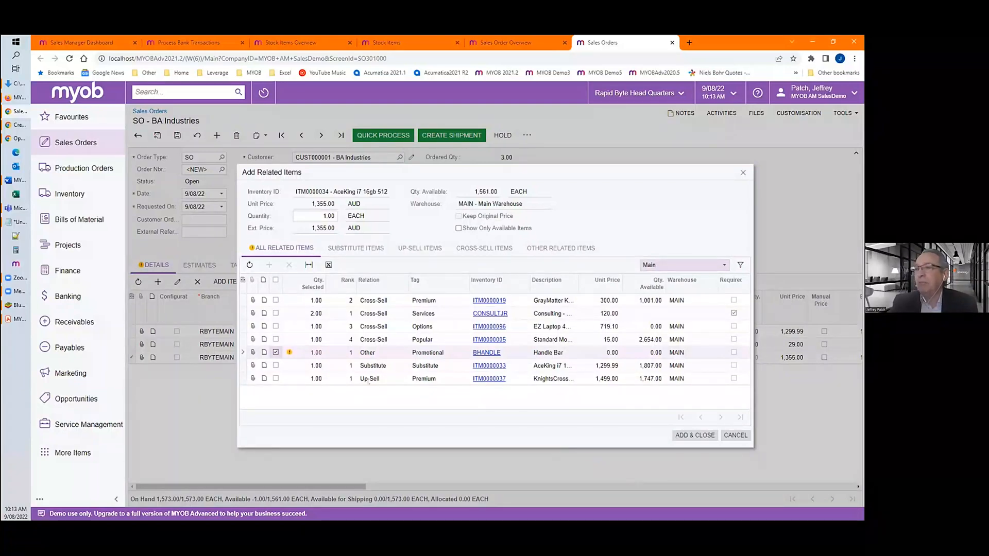
left_click(696, 435)
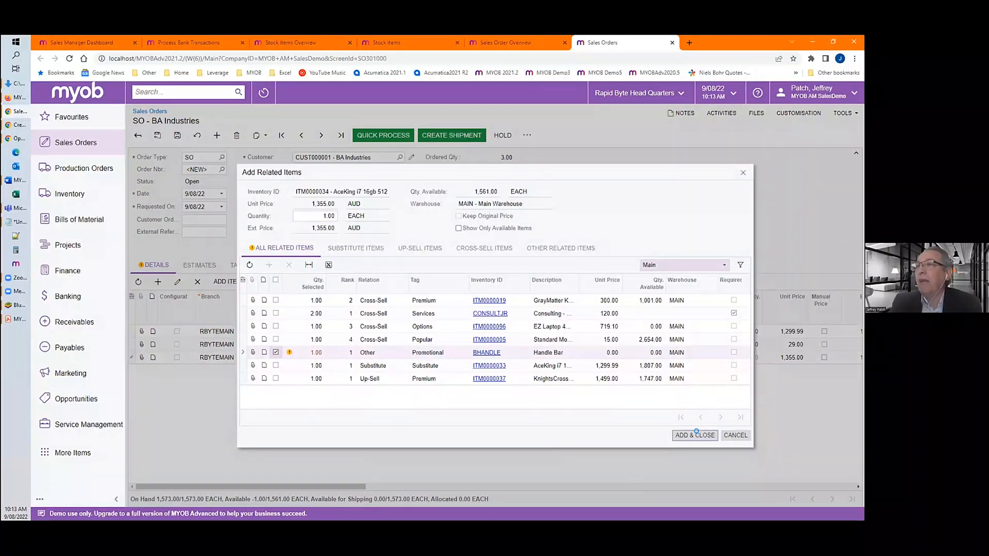
left_click(697, 434)
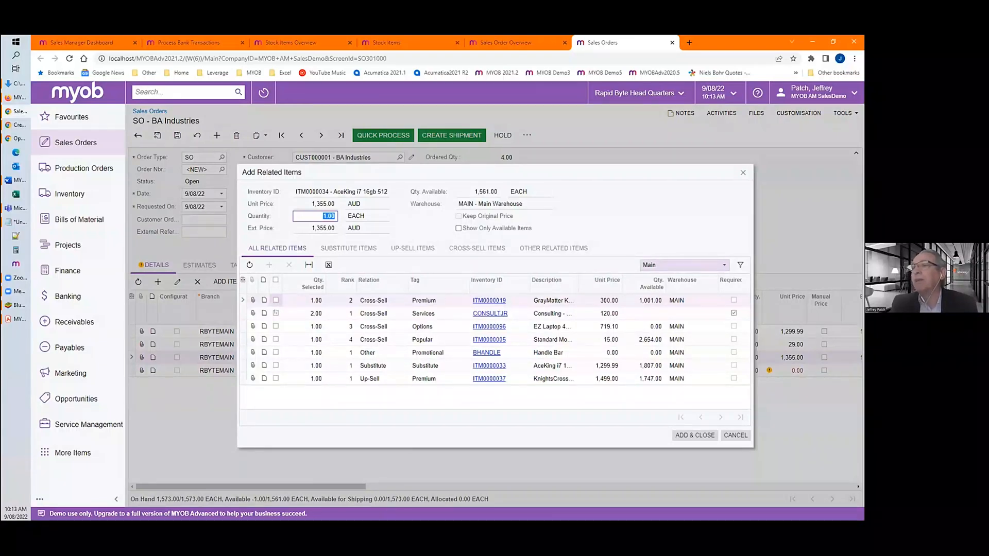
Add the required Junior Consultant consulting service and the GrayMatter Keyboard & Mouse Package from the 512 SSD laptop's related items.
left_click(275, 313)
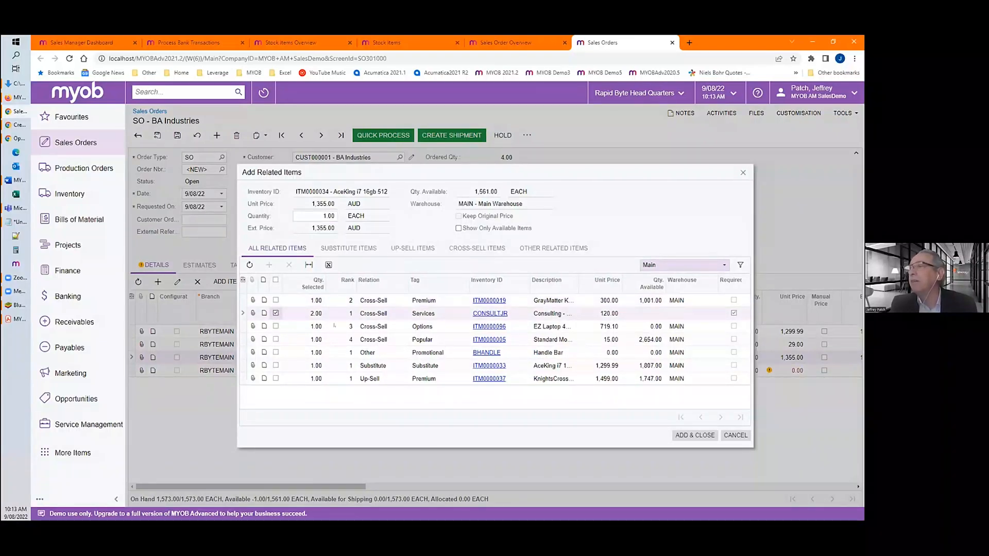
left_click(276, 300)
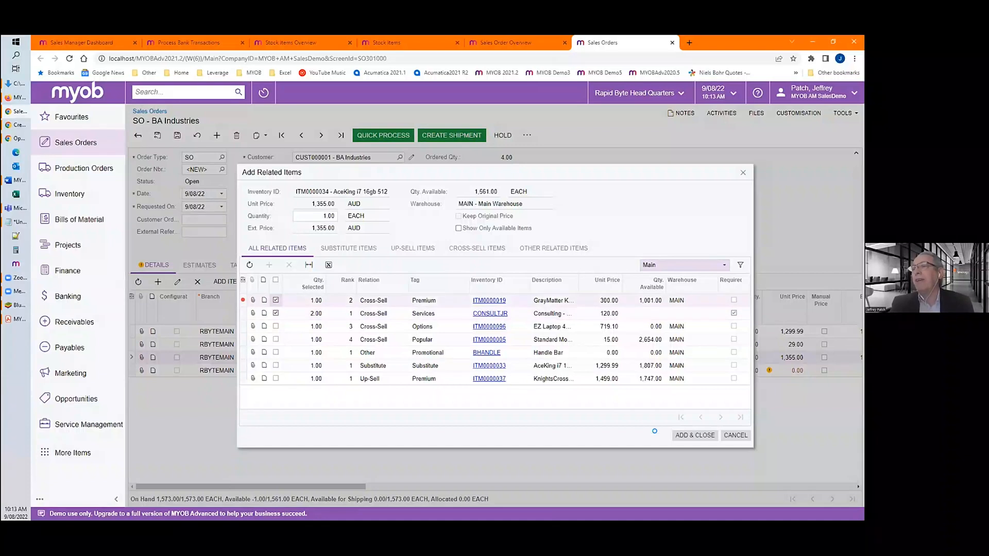
left_click(697, 431)
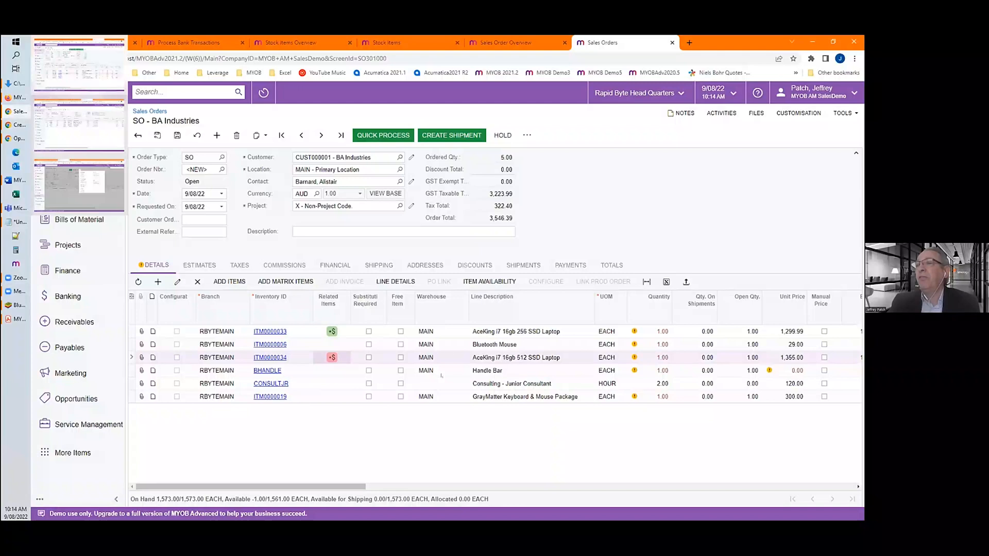
Switch to the browser window with the production screens and view the Production Order Maintenance Overview and the Work Center Schedule.
left_click(16, 125)
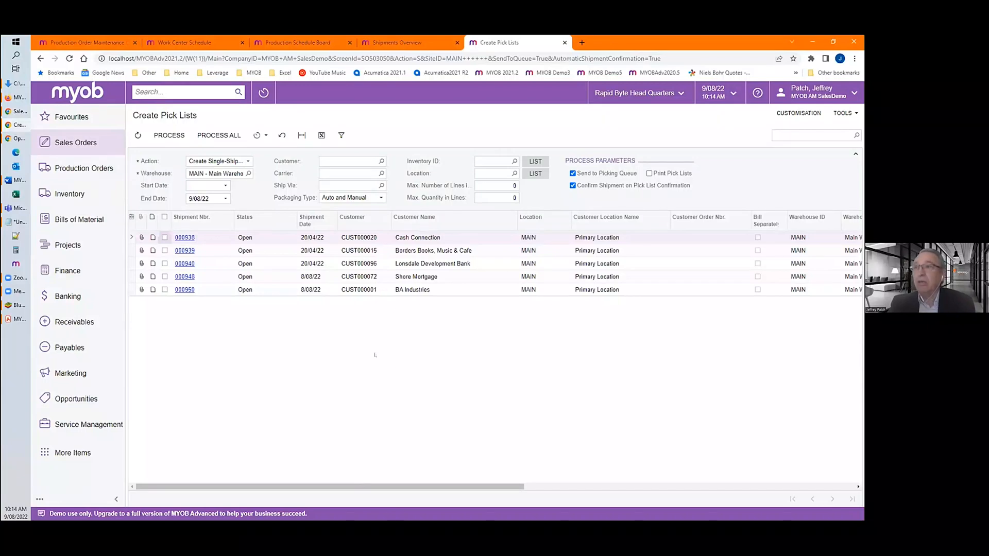
left_click(90, 43)
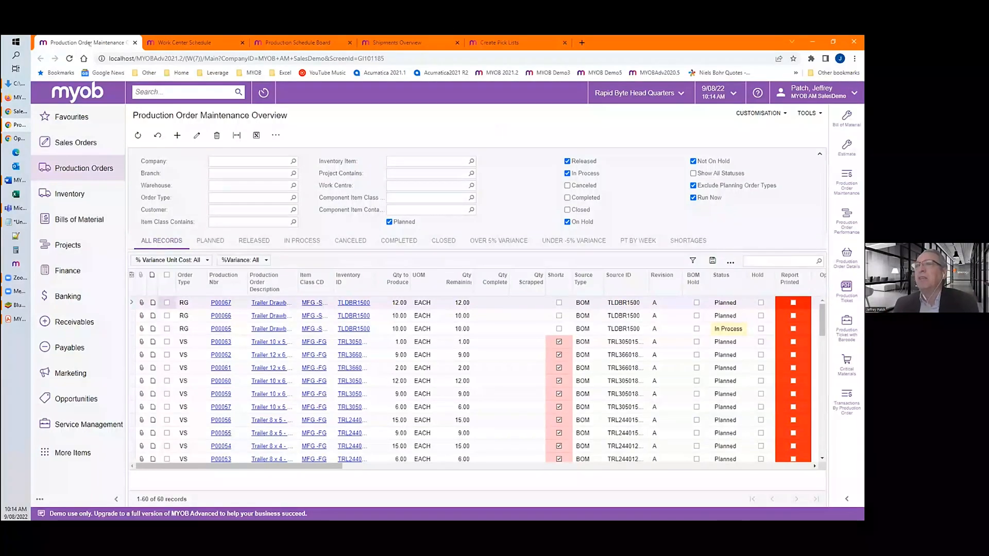
left_click(175, 42)
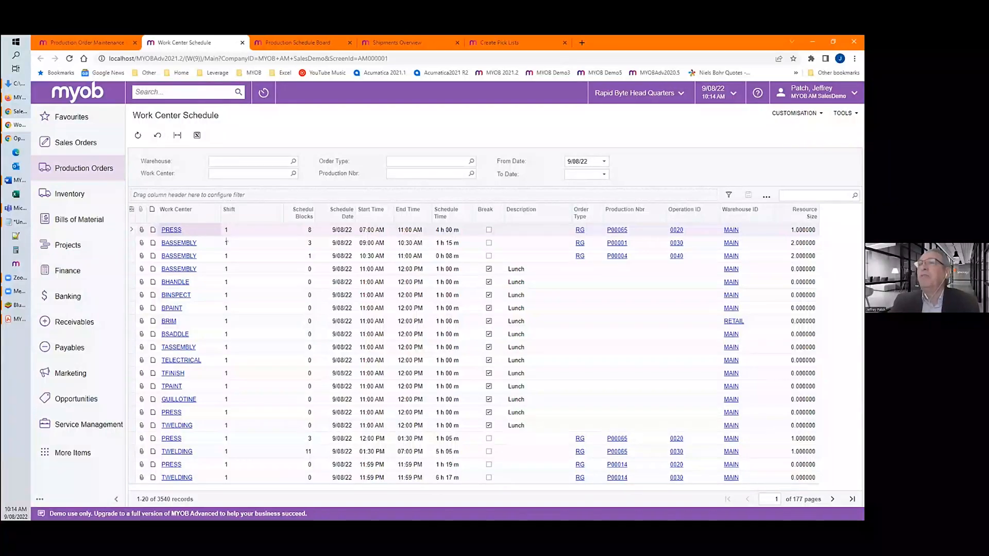
Show the Production Schedule Board and colour-code its orders by Work Center.
left_click(293, 45)
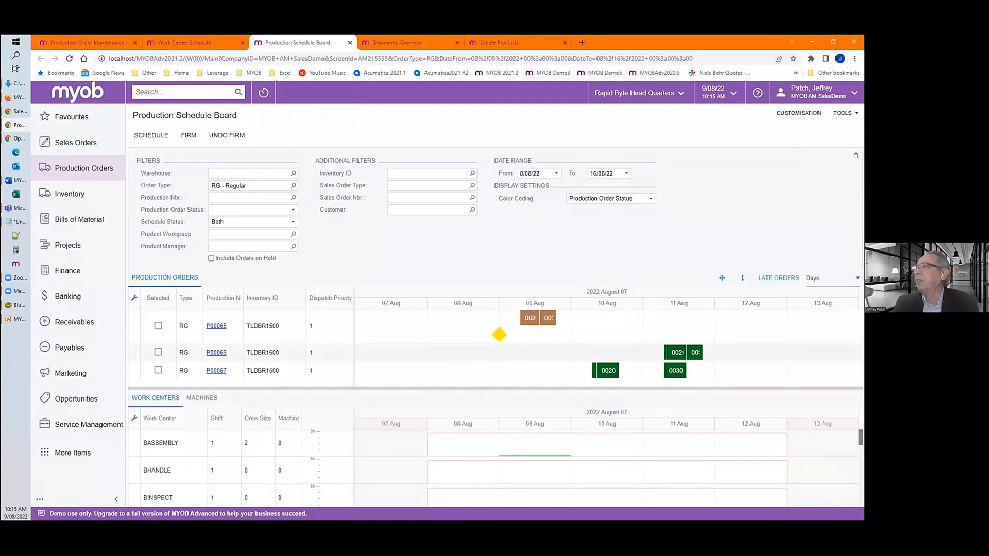
left_click(854, 154)
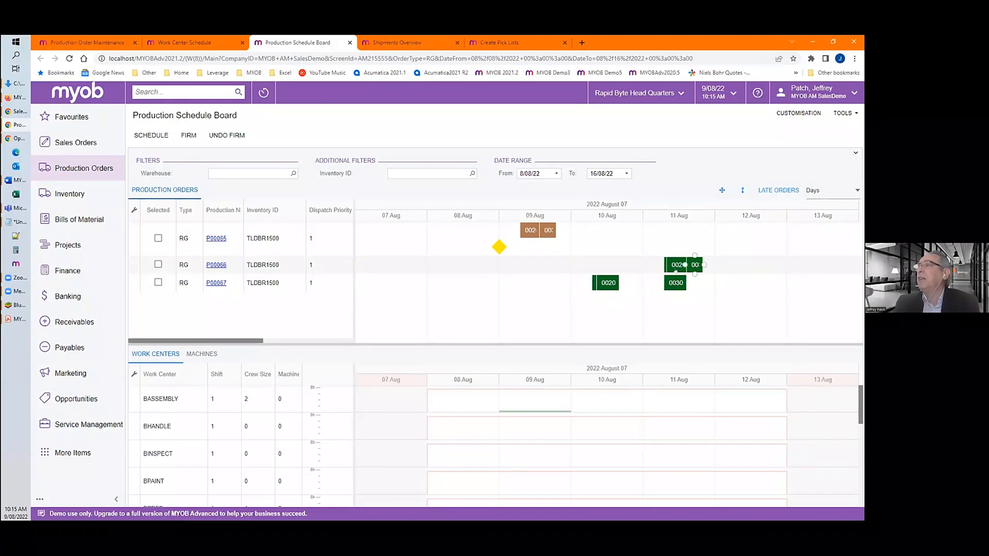
left_click(854, 153)
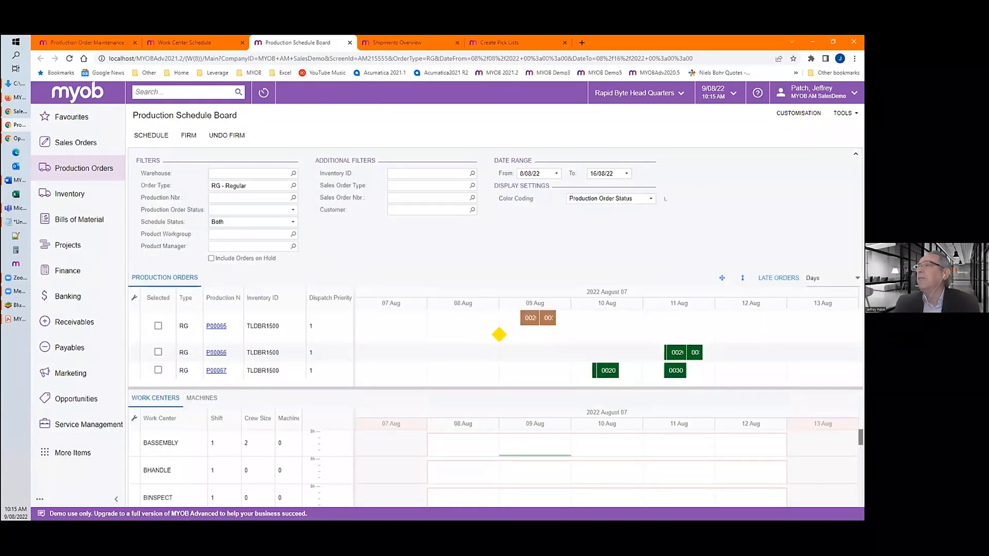
left_click(646, 198)
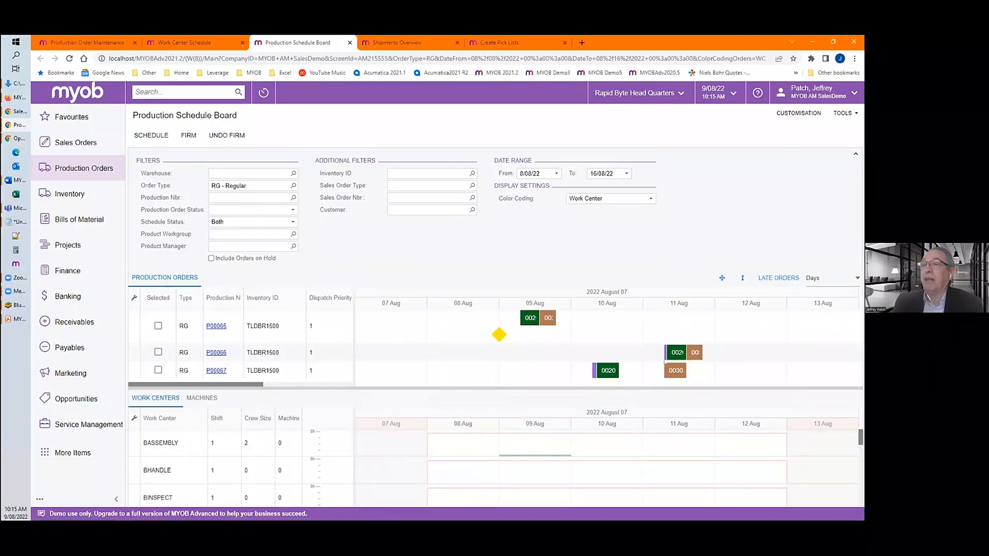
Set the schedule board's timescale to Hours and collapse the filter area.
left_click(851, 277)
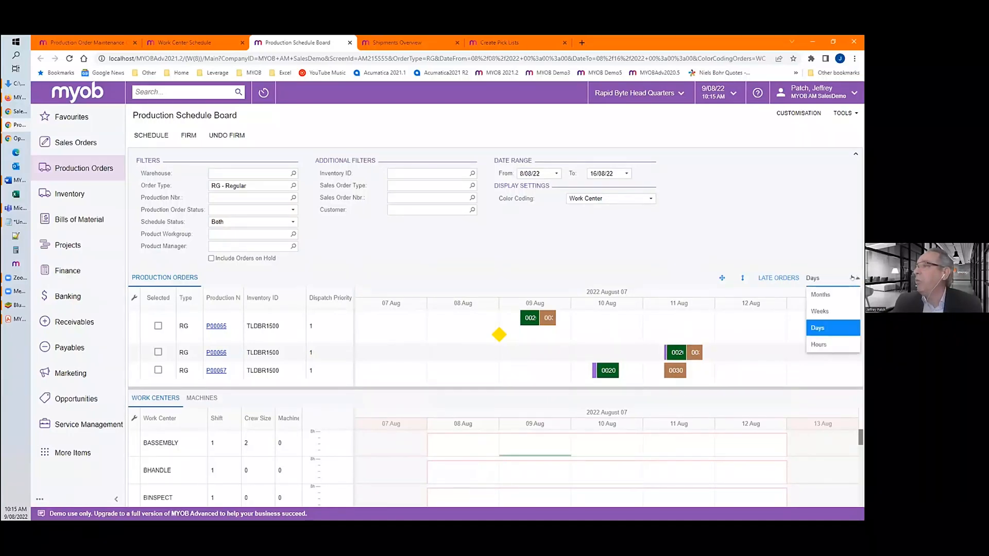
left_click(817, 345)
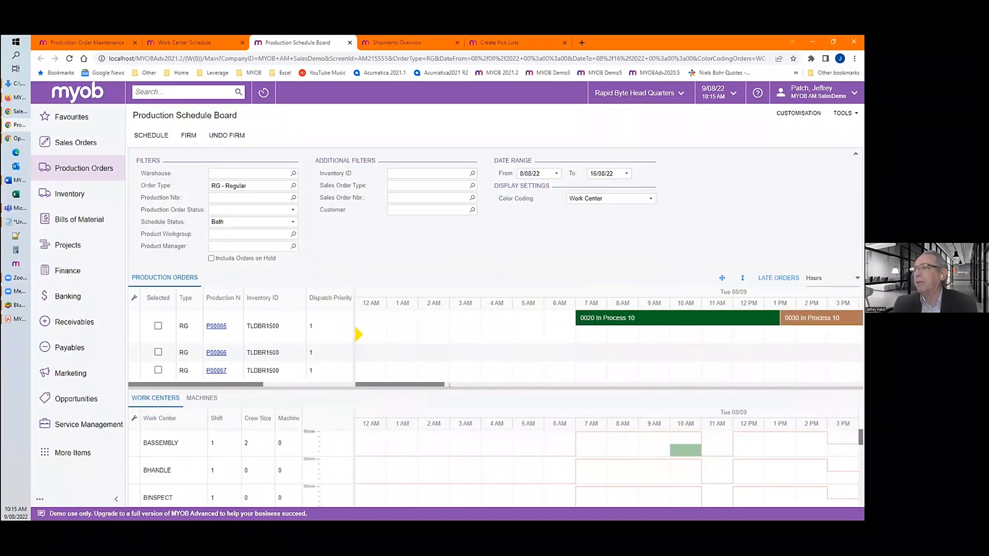
left_click_drag(441, 385, 441, 385)
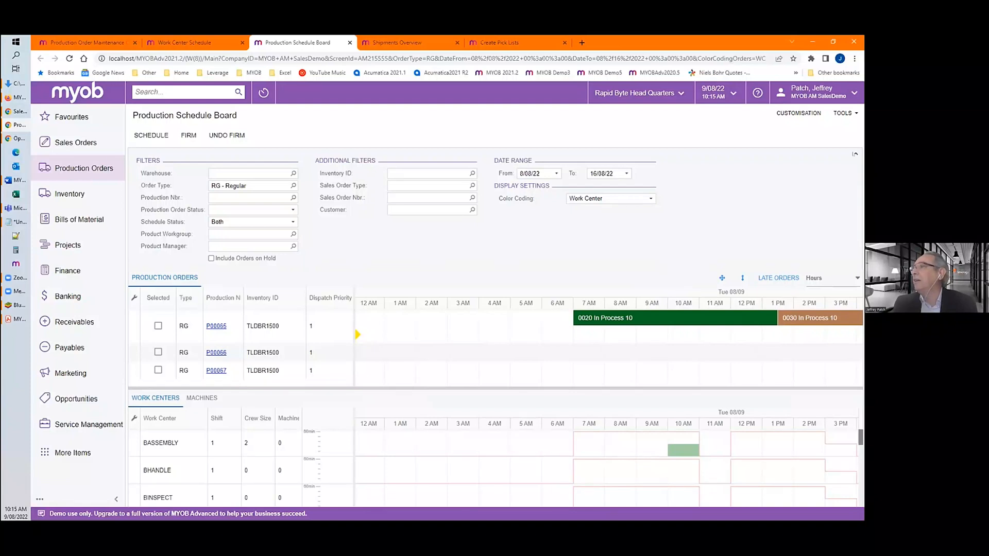
left_click(854, 154)
View the details of operation 0020 in the first production order, close them unchanged and look through the work centers' schedules.
mouse_move(658, 227)
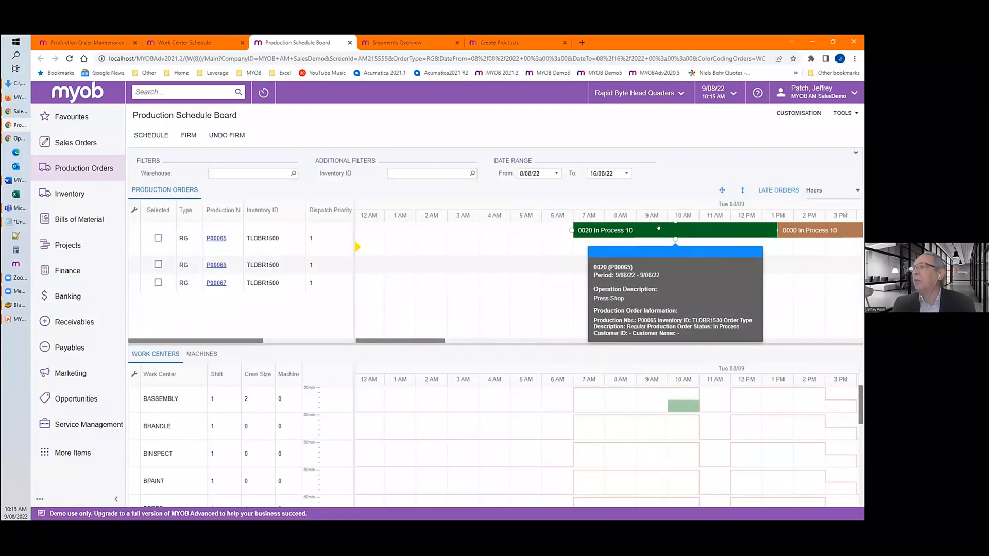
double_click(628, 232)
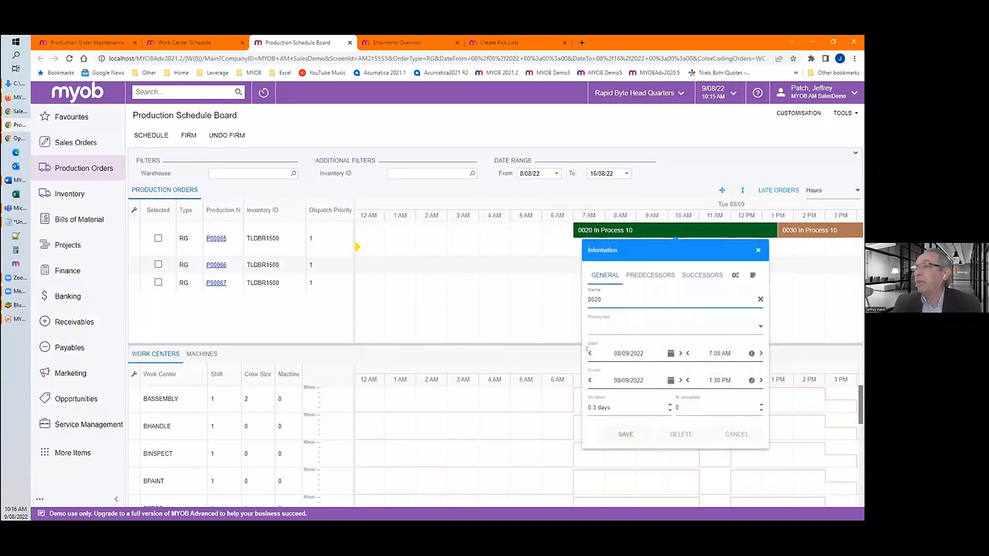
left_click(757, 251)
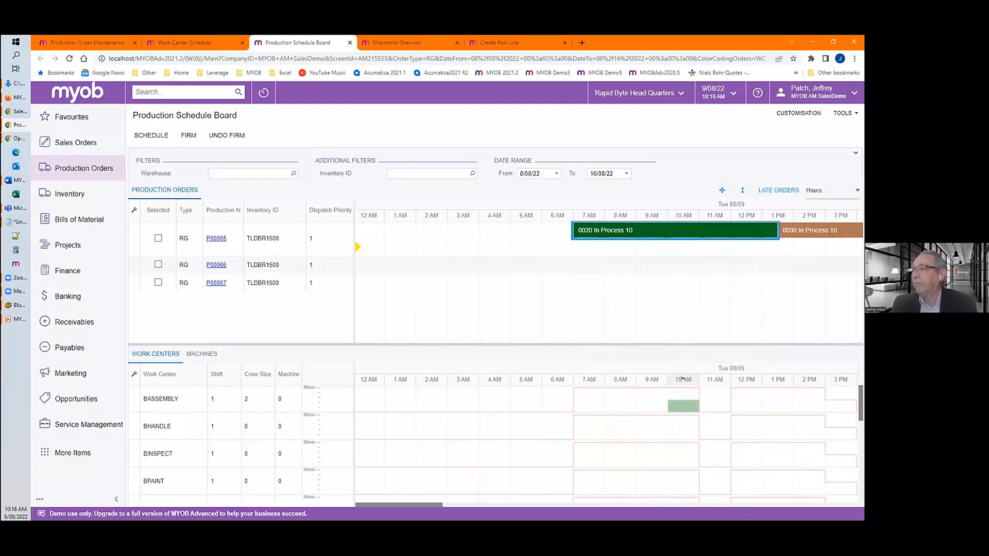
scroll(659, 426, "down", 6)
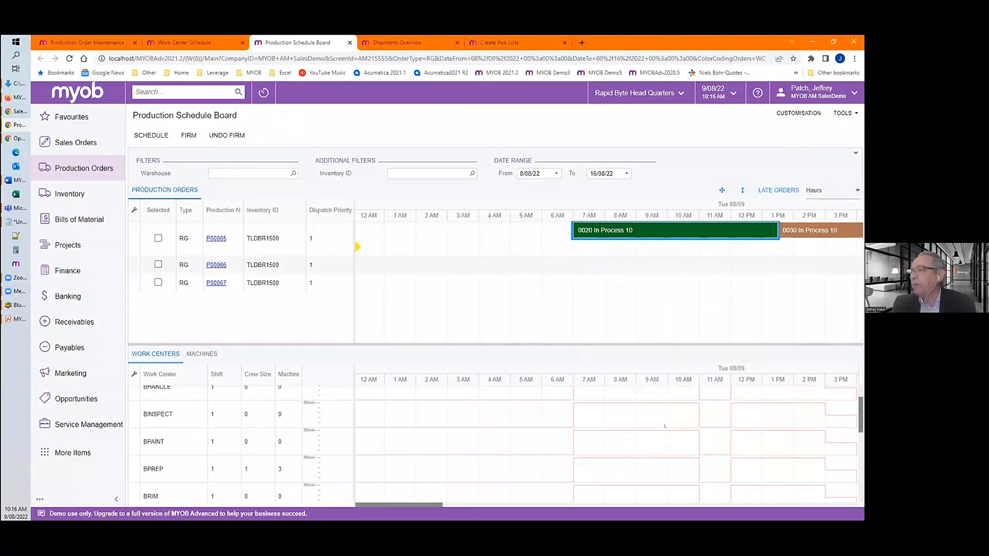
Examine the hourly allocation of the PRESS work center against the scheduled operations of the first production order.
scroll(665, 422, "up", 2)
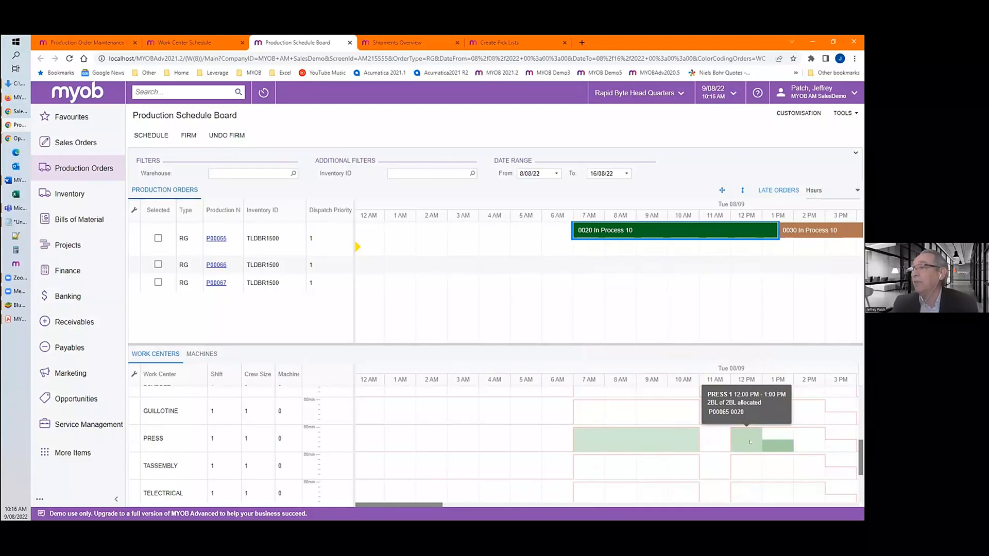
left_click_drag(422, 505, 466, 506)
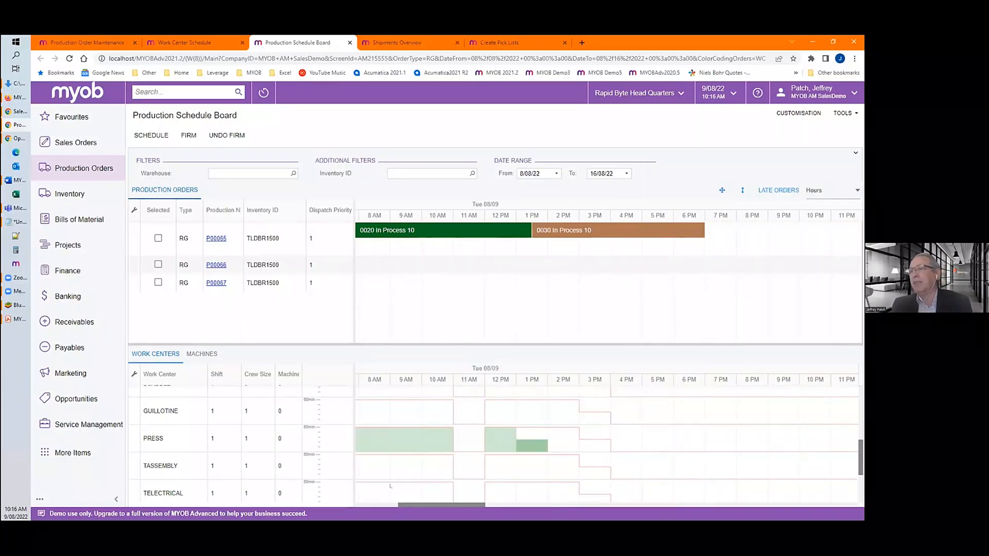
left_click_drag(426, 503, 399, 504)
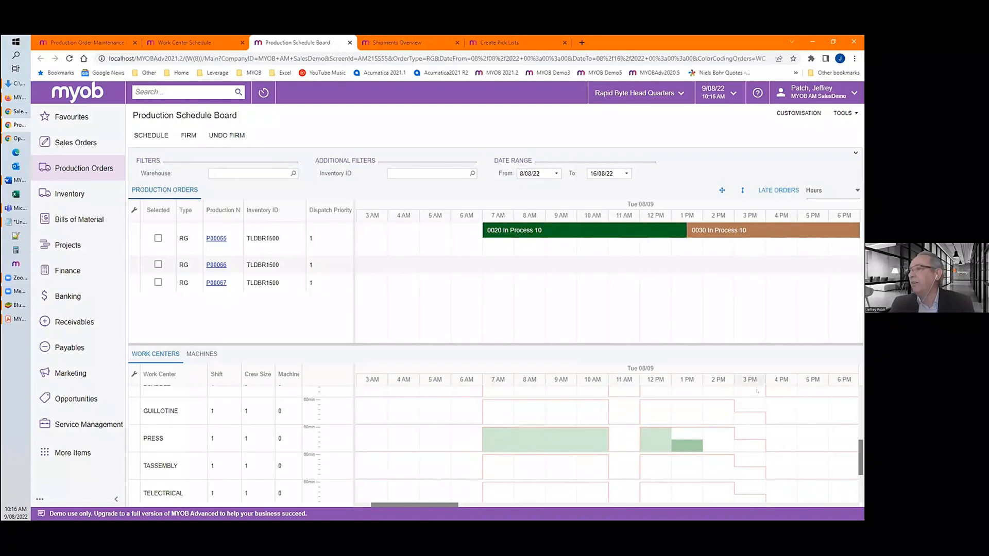
mouse_move(509, 435)
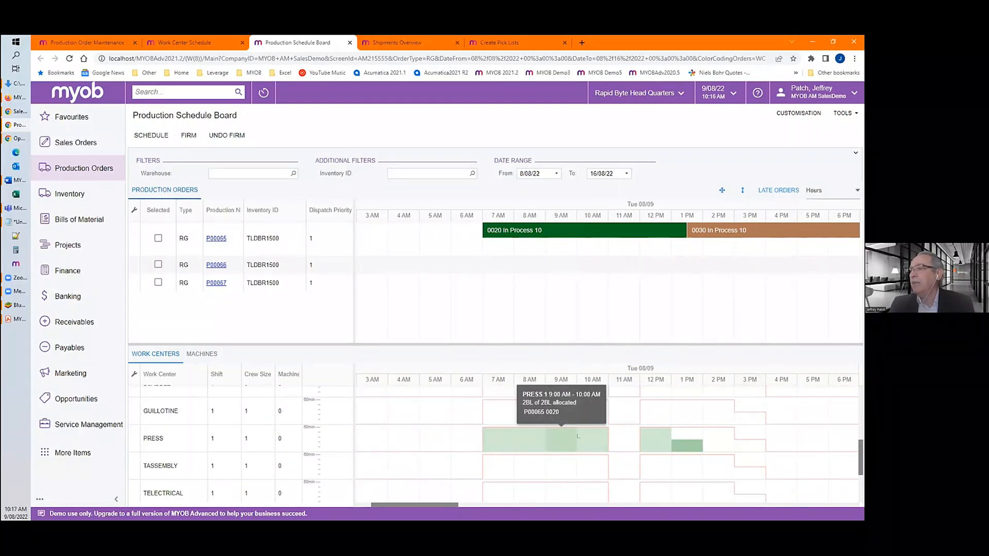
mouse_move(584, 436)
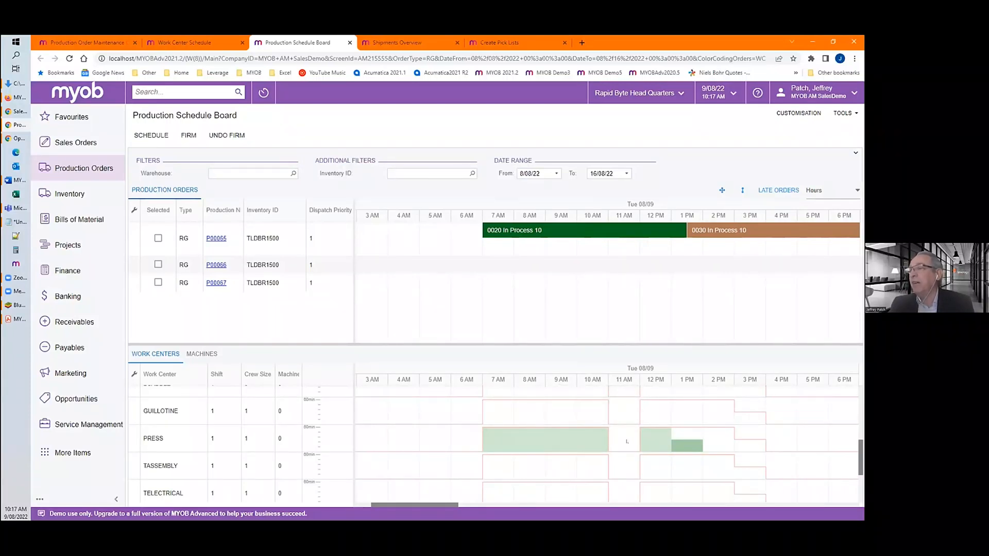
mouse_move(680, 443)
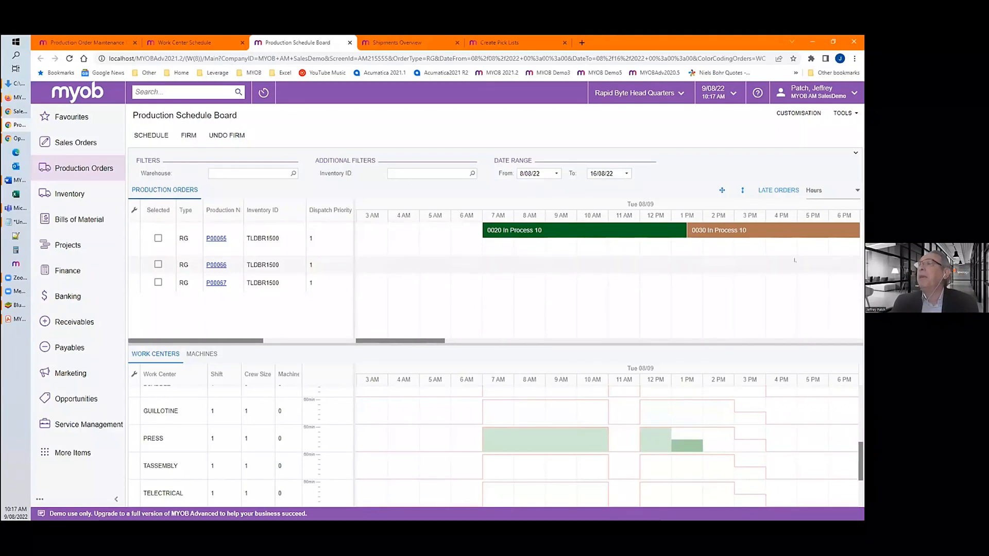
View the Shipments Overview and the Sales Orders workspace, and show the Create Pick Lists screen.
left_click(407, 41)
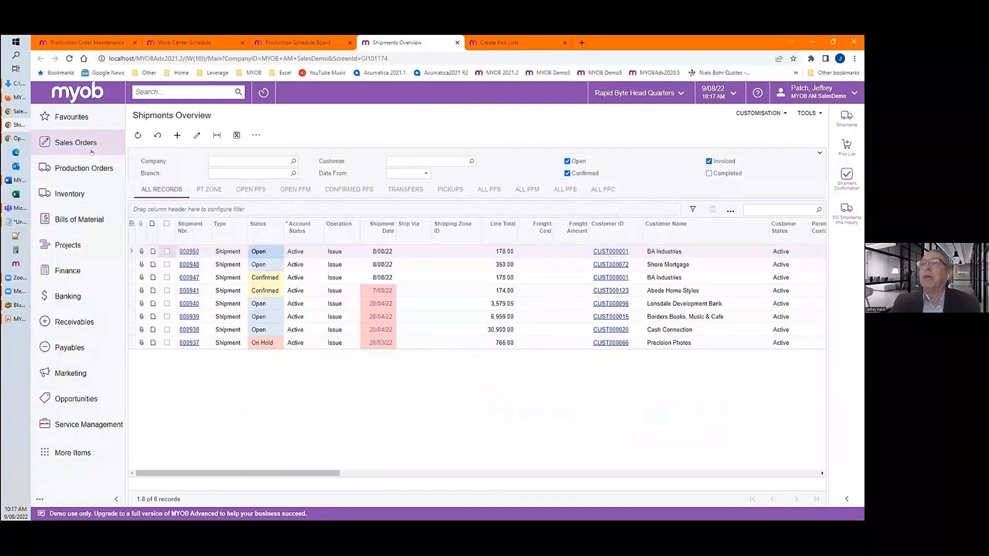
left_click(75, 143)
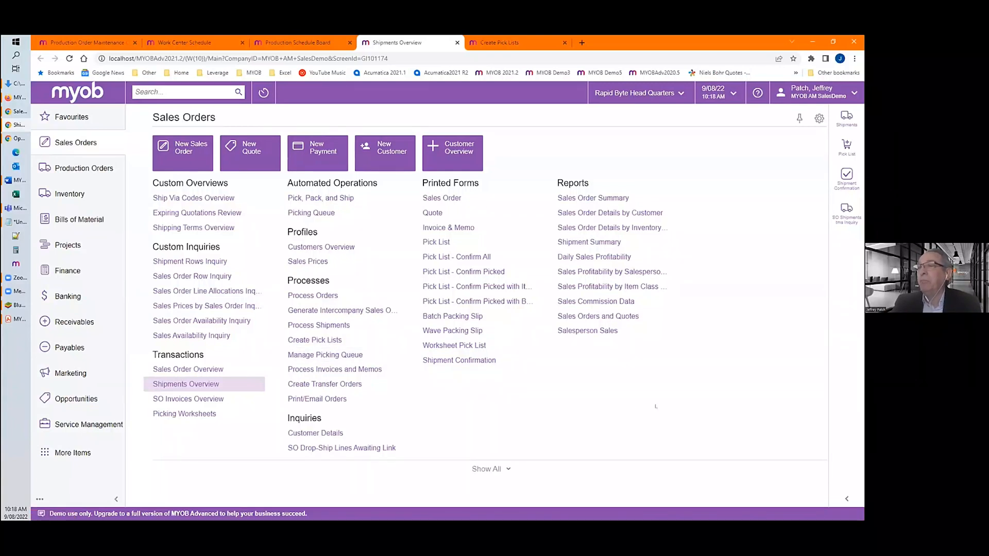
left_click(521, 41)
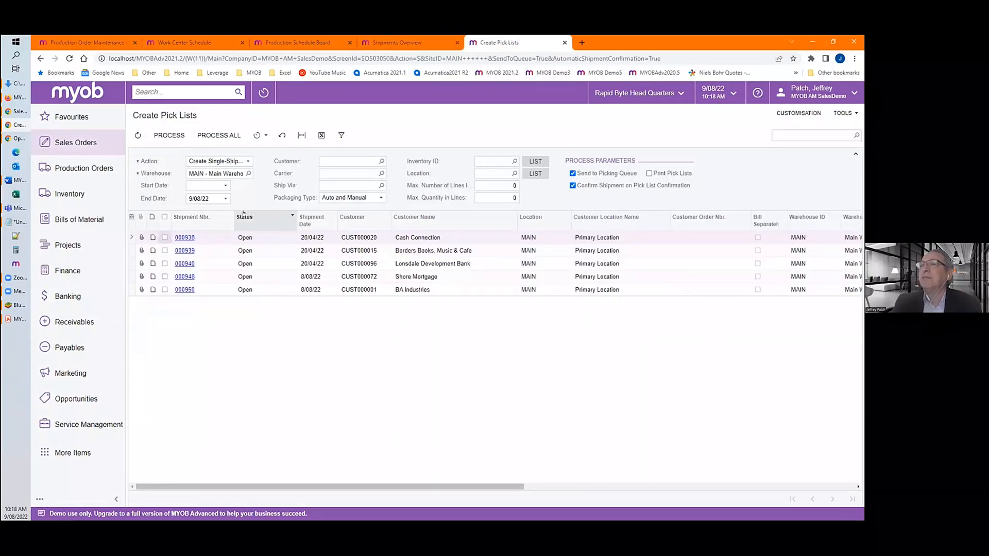
Process the BA Industries shipment with the Create Single-Shipment Pick Lists action and close the processing summary.
left_click(164, 289)
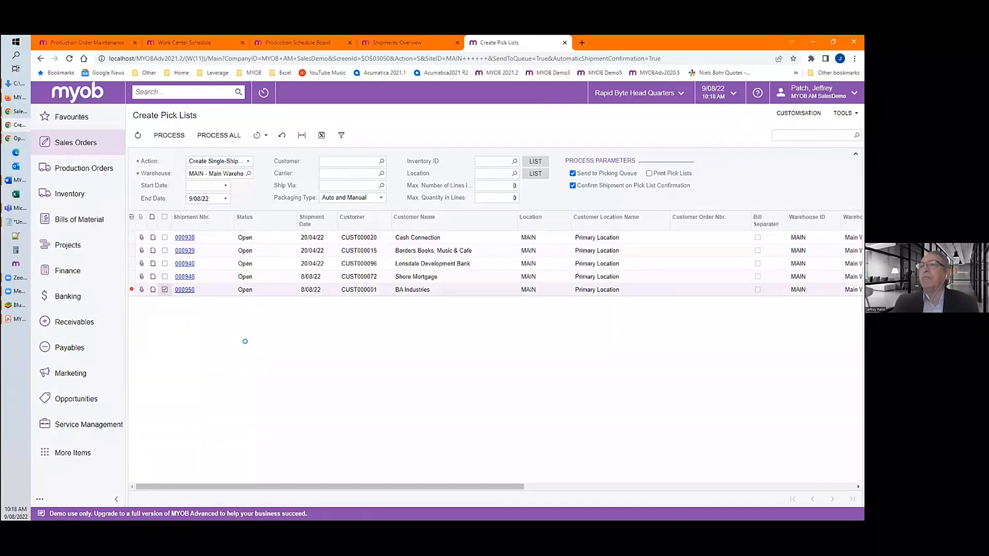
left_click(244, 162)
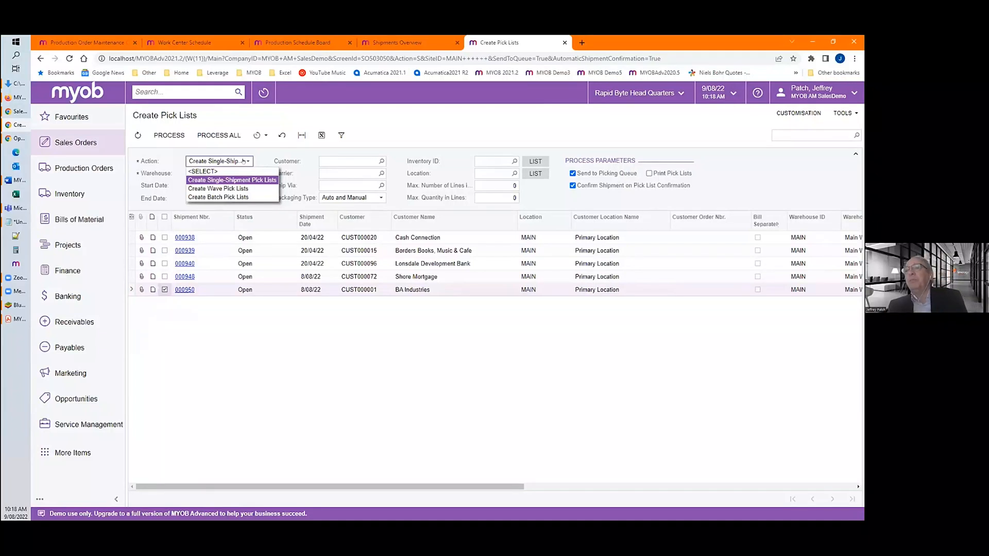
left_click(232, 179)
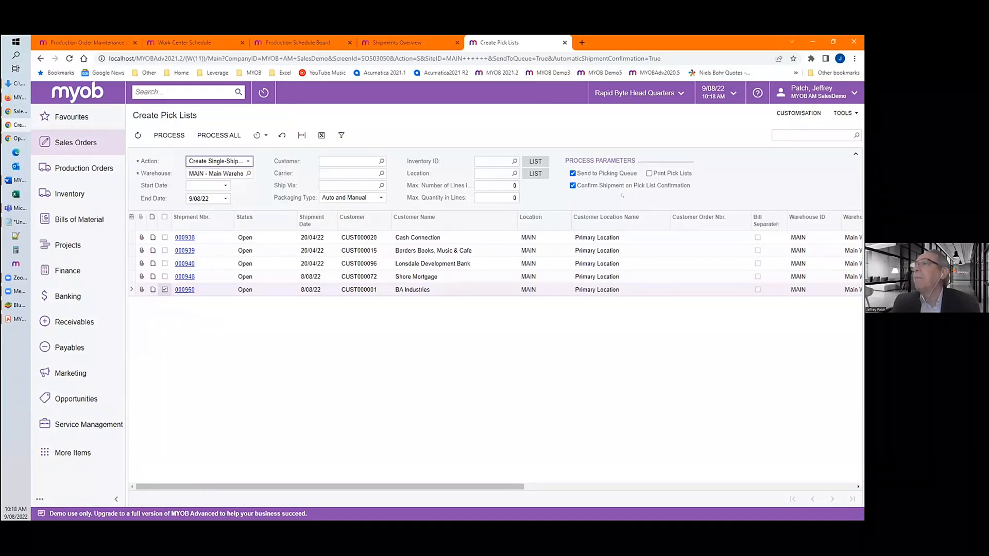
left_click(206, 136)
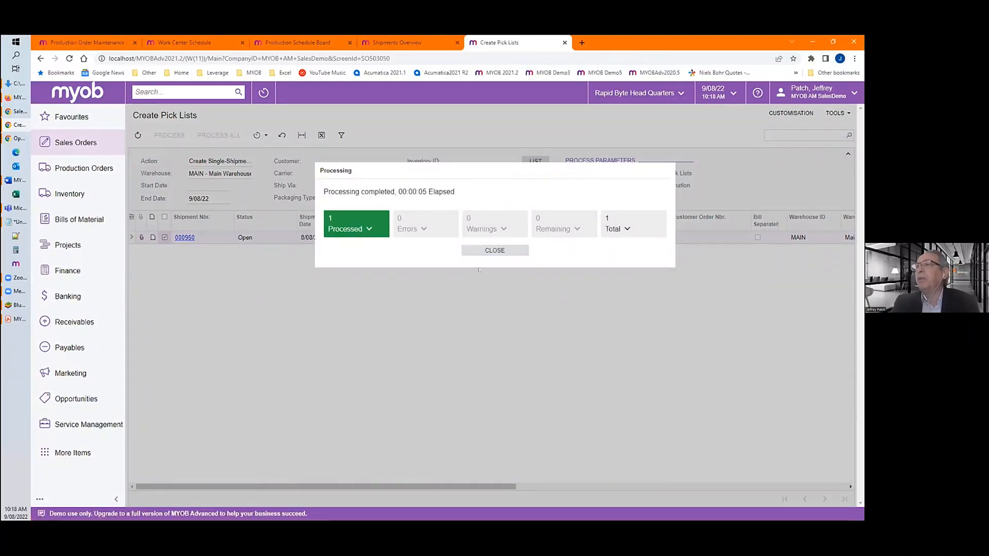
left_click(491, 250)
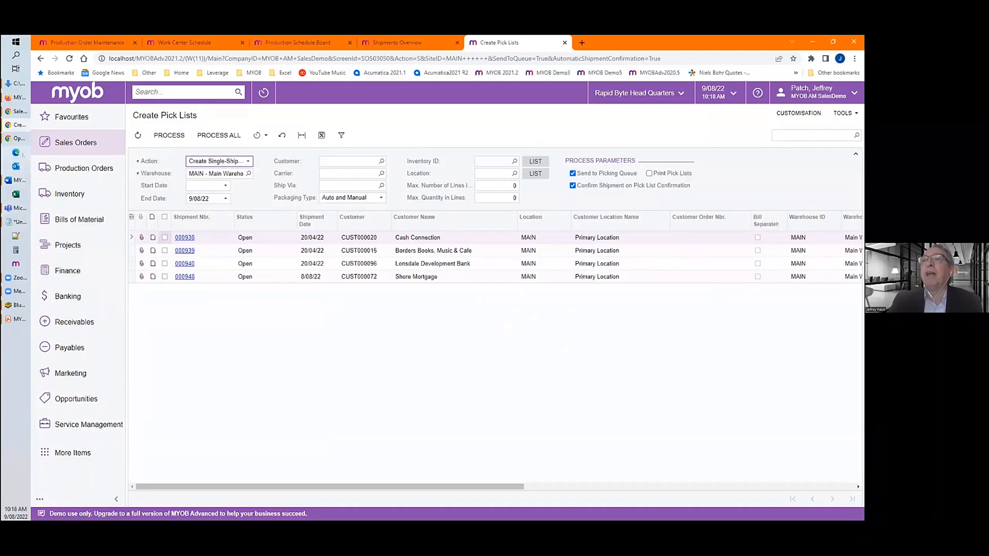
Switch to BlueStacks, fetch the next list in Pick, Pack, and Ship, and enter RECEIVING as nearest location and T1 as tote.
left_click(16, 305)
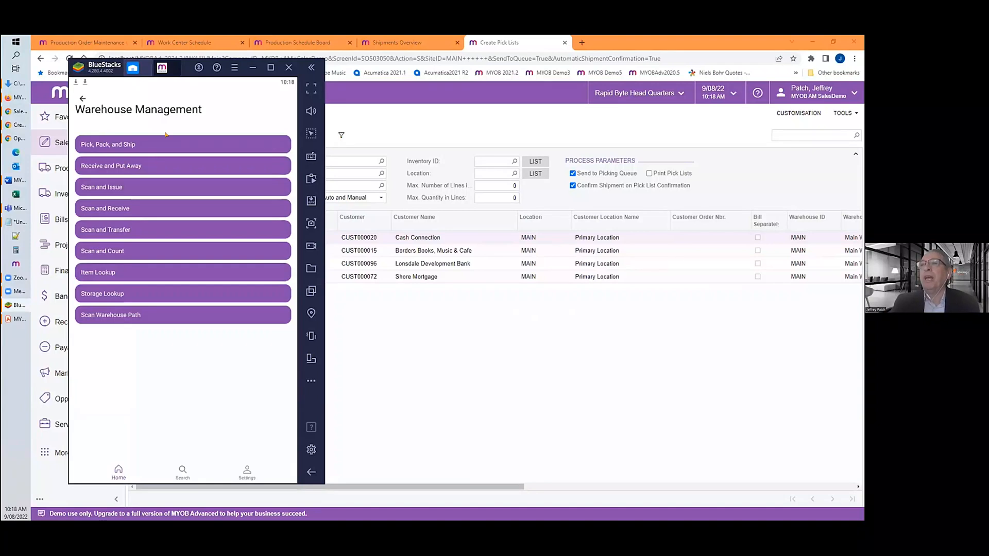
left_click(109, 143)
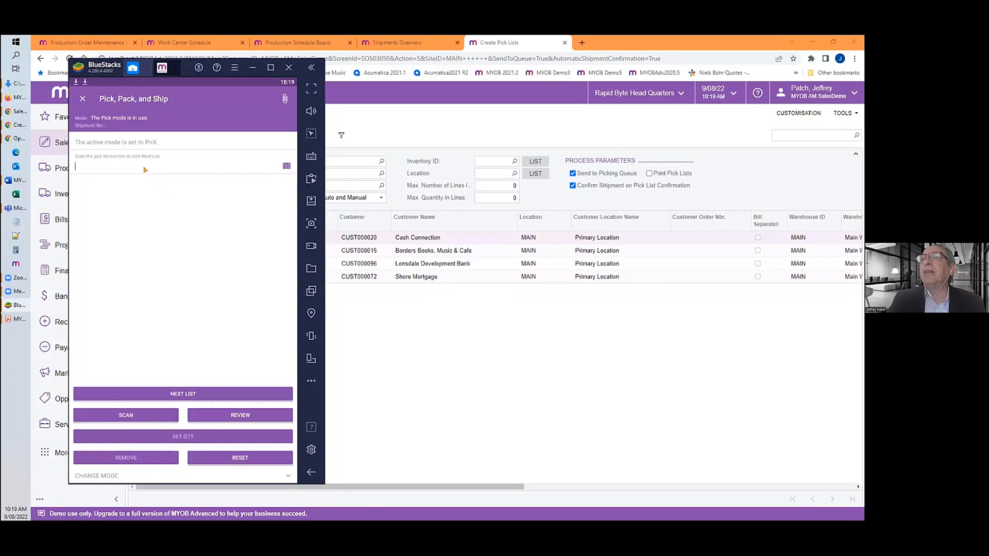
left_click(171, 393)
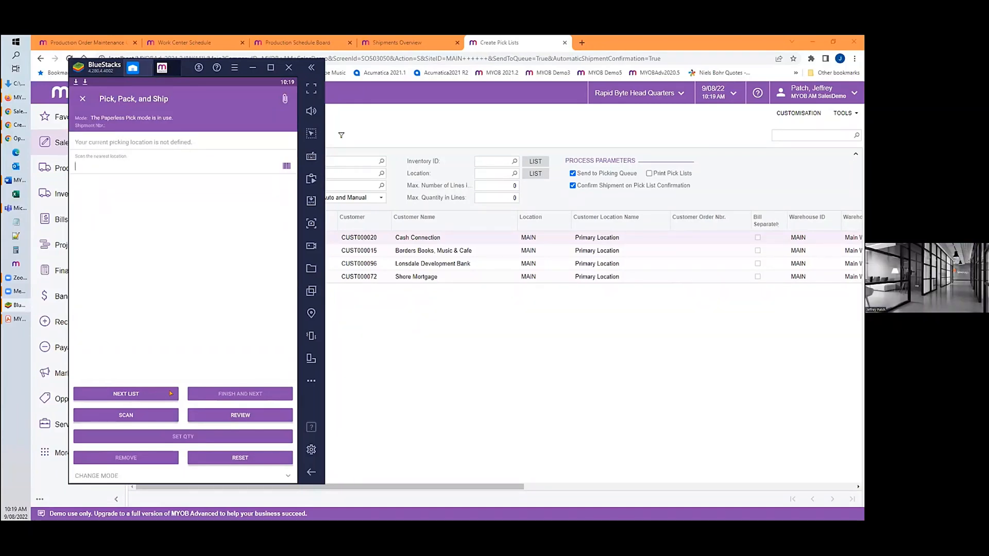
type("RECEIVING")
key("Return")
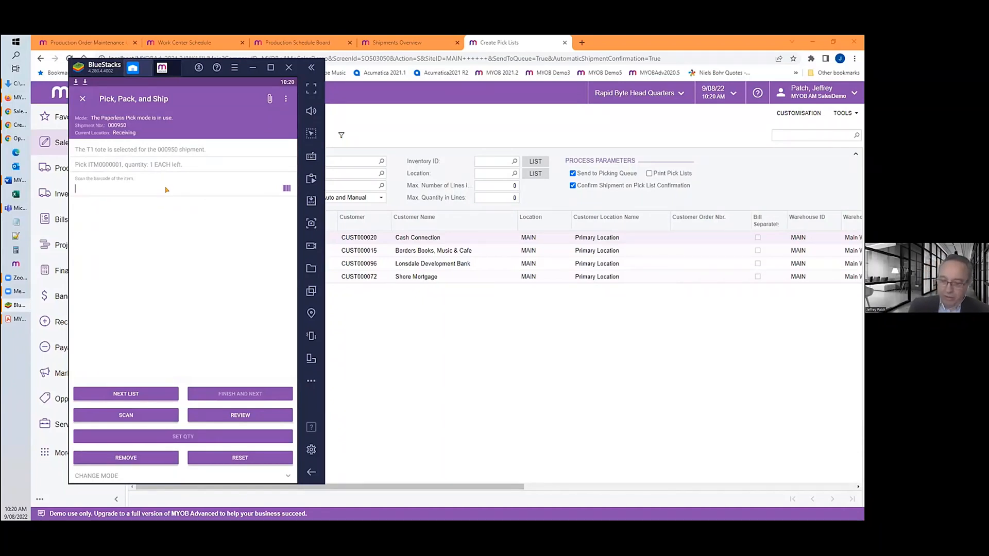
Pick items ITM0000001, ITM0000003 and ITM0000004 for the shipment and finish the pick list.
type("000001")
key("Return")
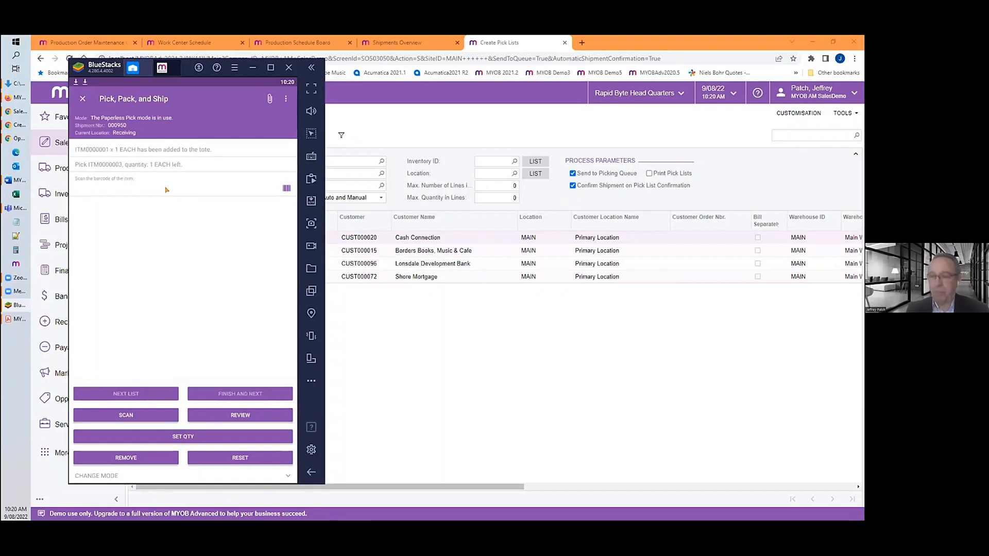
type("ITM0000003")
key("Return")
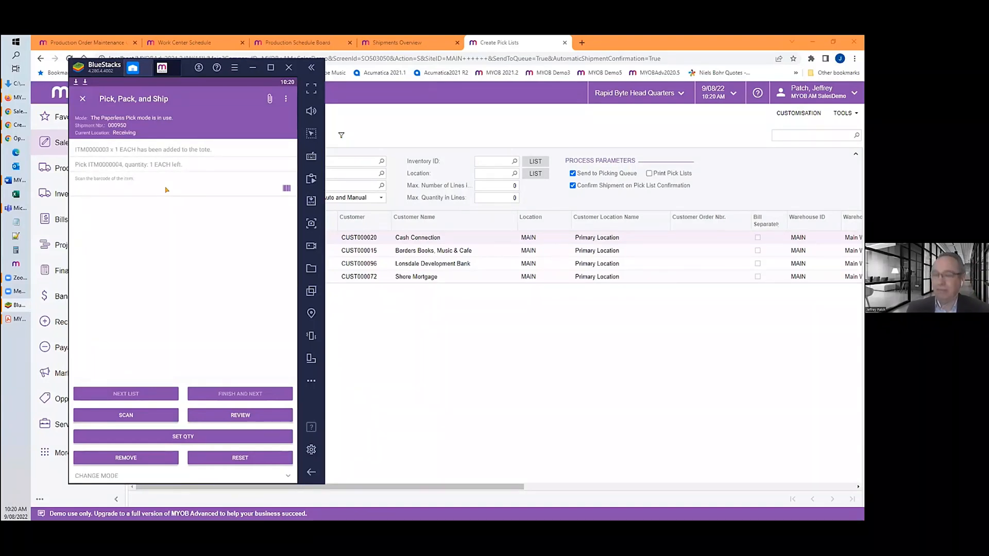
type("ITM0000004")
key("Return")
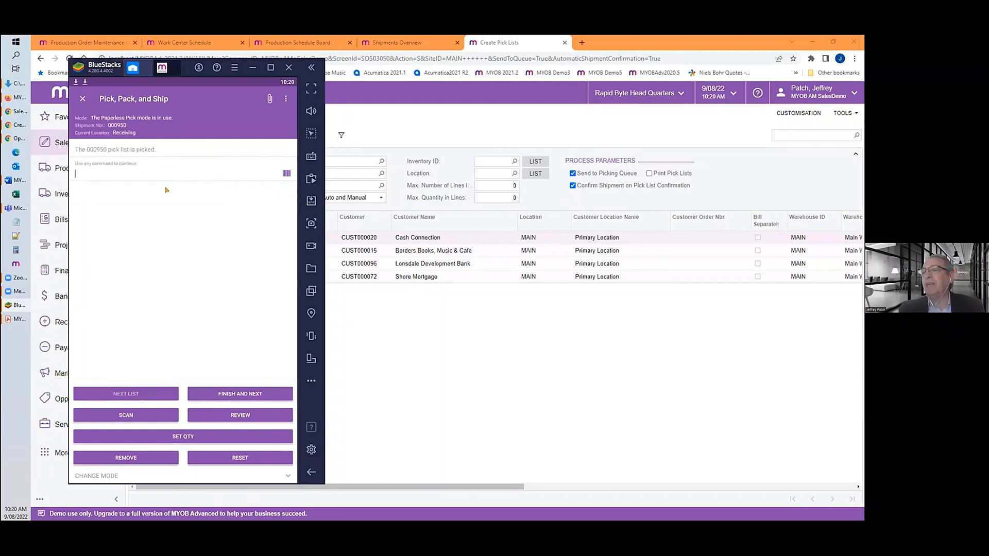
left_click(256, 394)
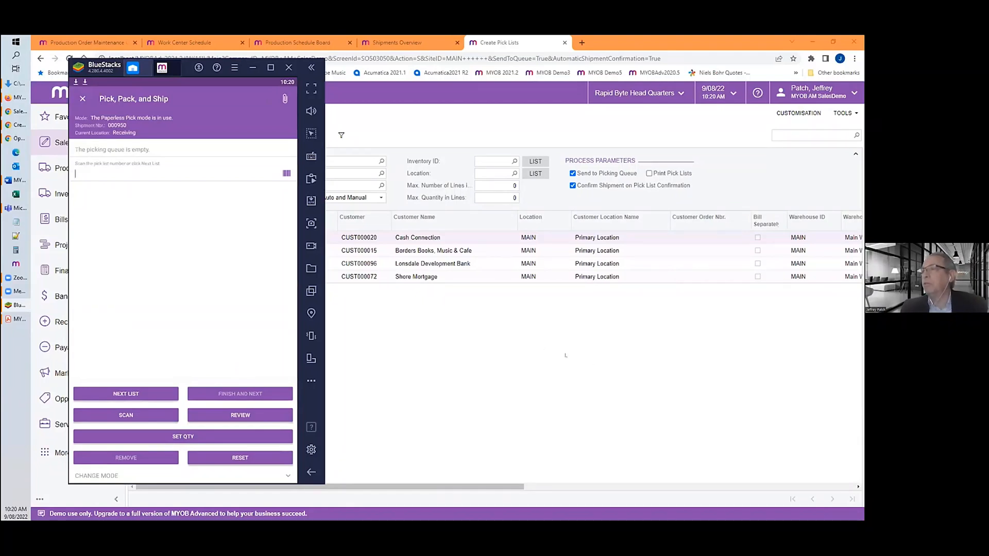
Return to the browser and reload the Shipments Overview to check the status of the picked BA Industries shipment.
left_click(411, 42)
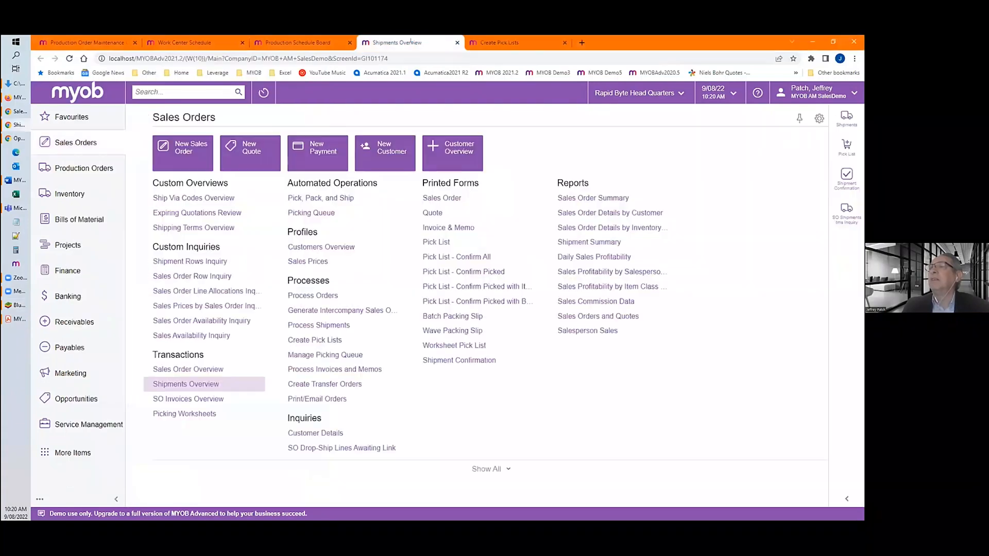
left_click(195, 382)
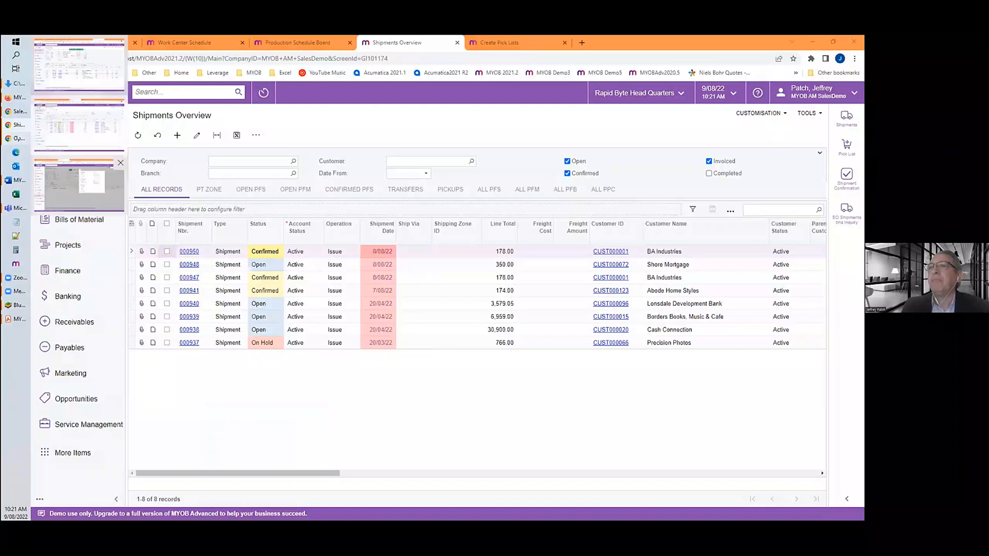
Switch to the browser window with the project screens and show the summary of the [Cost Plus] Server Build project.
left_click(18, 138)
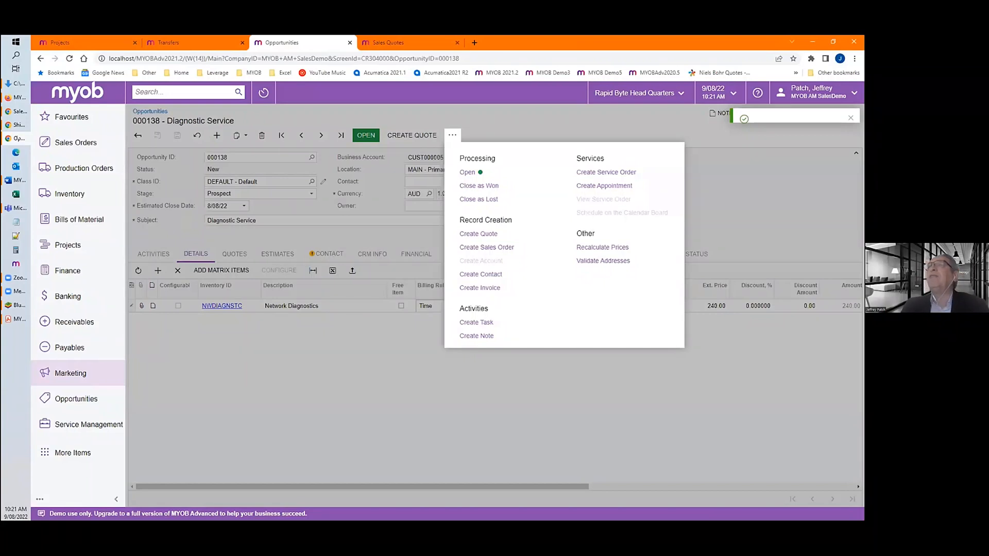
left_click(102, 43)
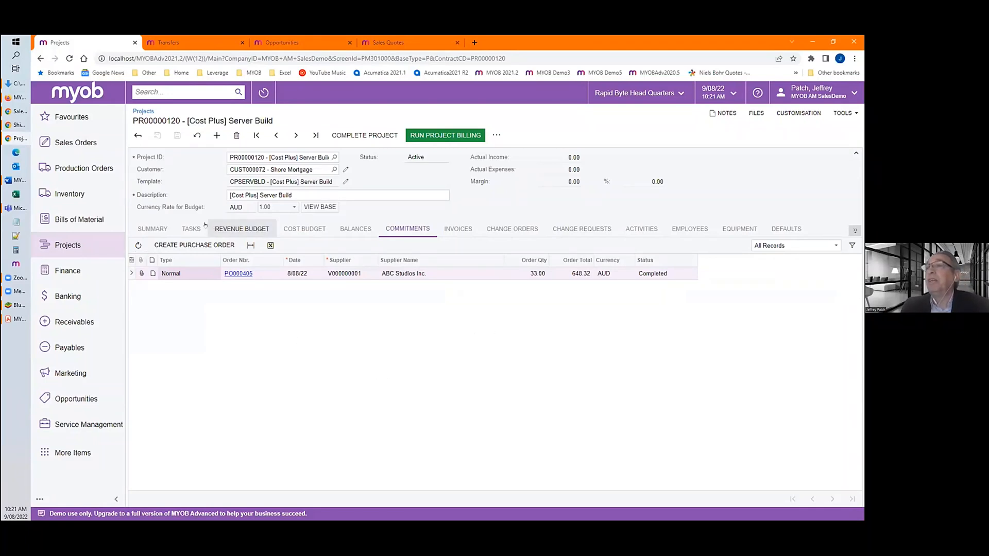
left_click(157, 228)
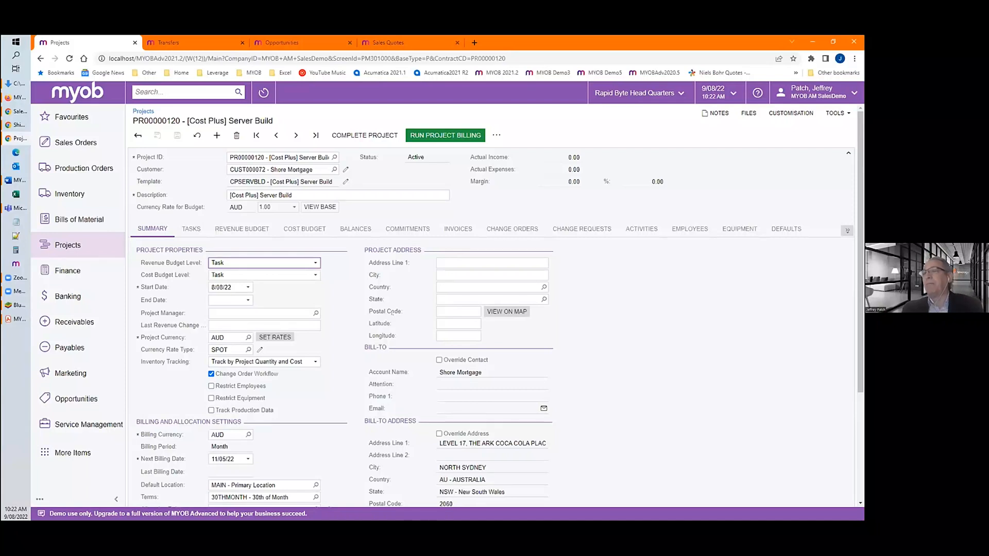
Review the Server Build project's Inventory Tracking options, keep Track by Project Quantity and Cost, and disable Change Order Workflow.
left_click(314, 362)
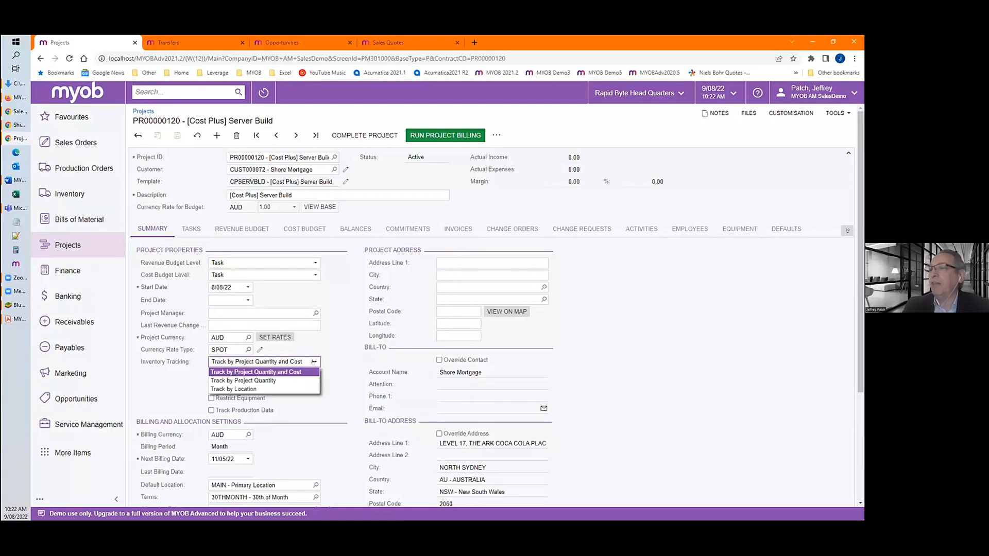
left_click(663, 383)
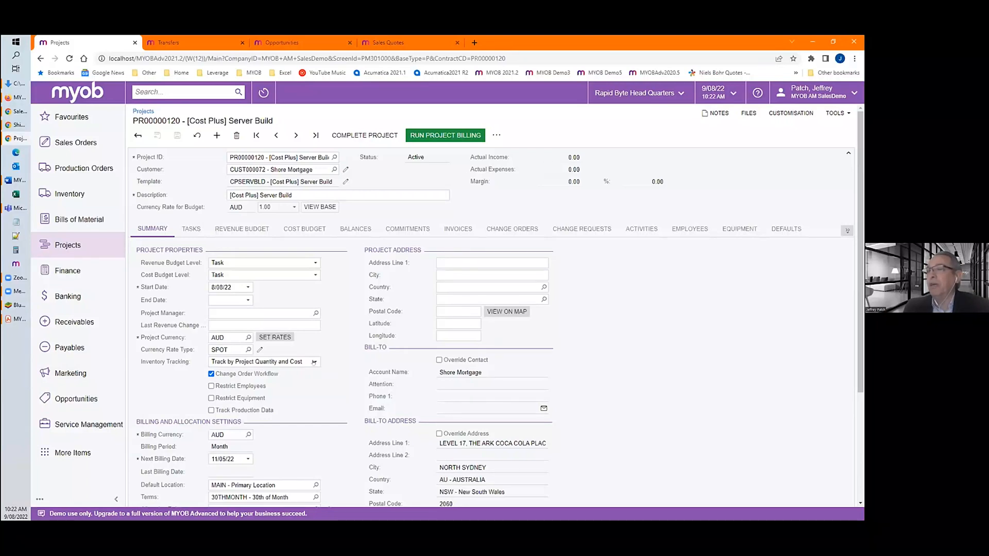
left_click(314, 362)
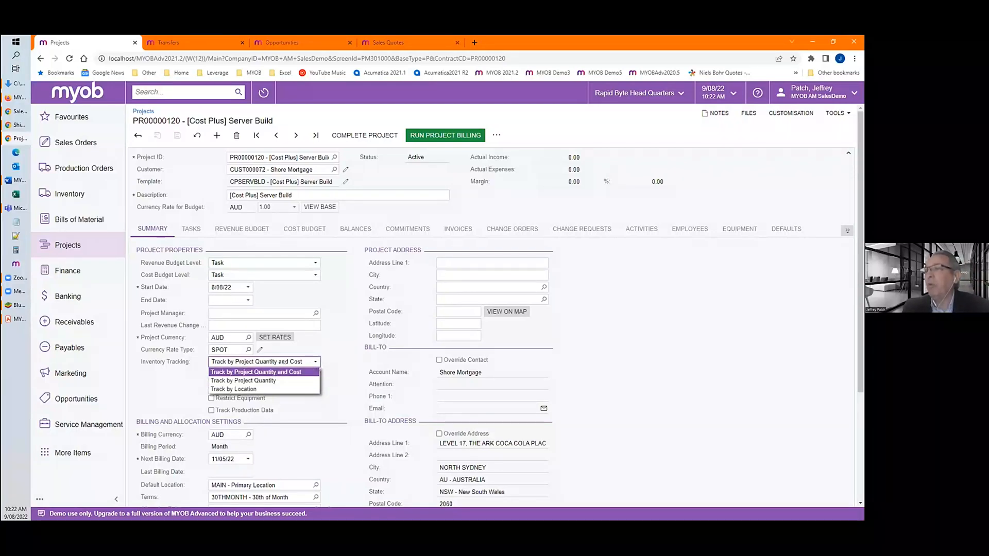
left_click(339, 362)
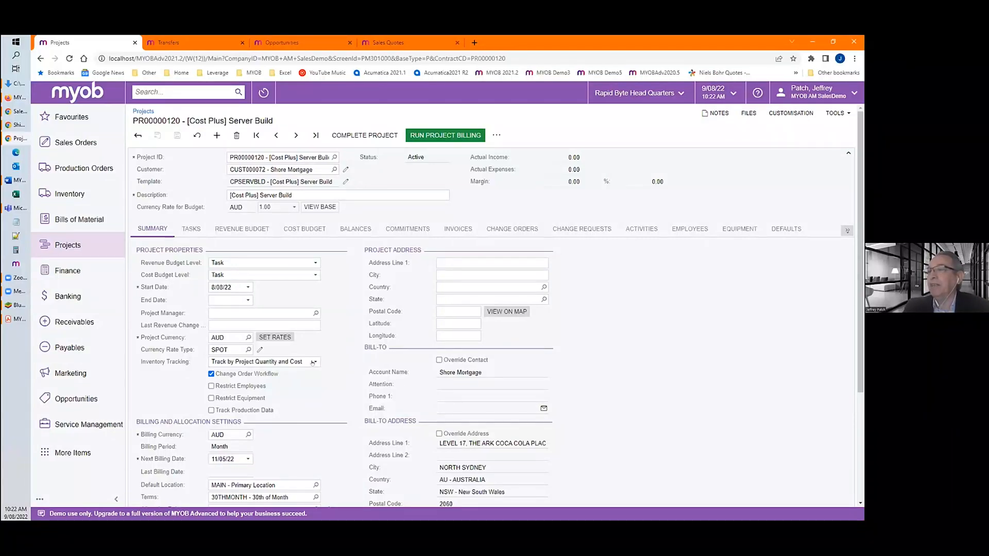
left_click(315, 362)
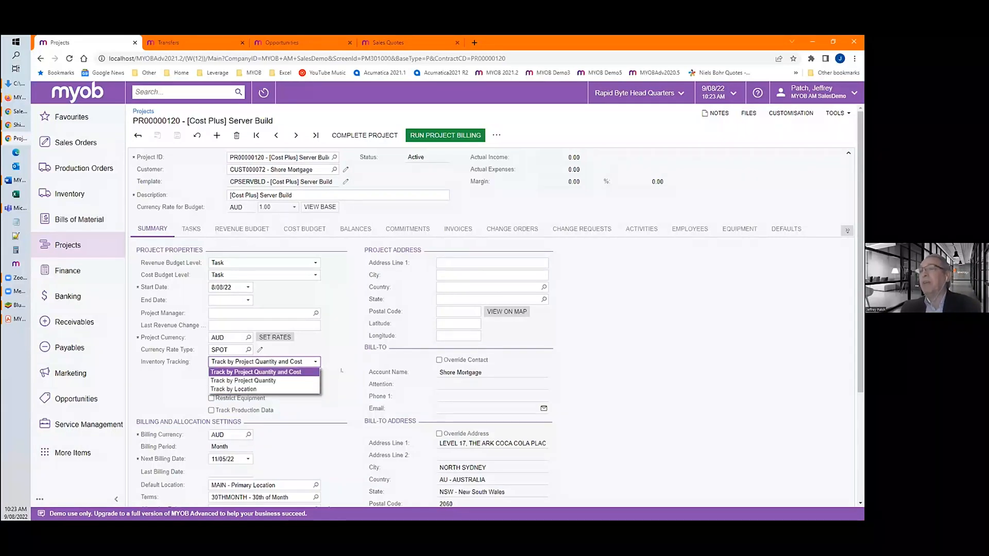
left_click(341, 370)
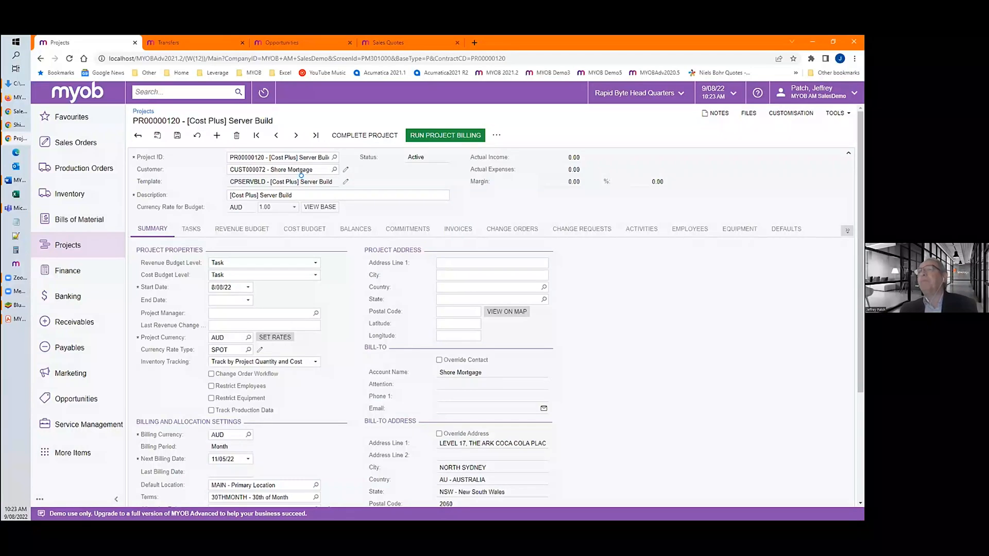
Create a purchase order from the Server Build project's commitments.
left_click(402, 230)
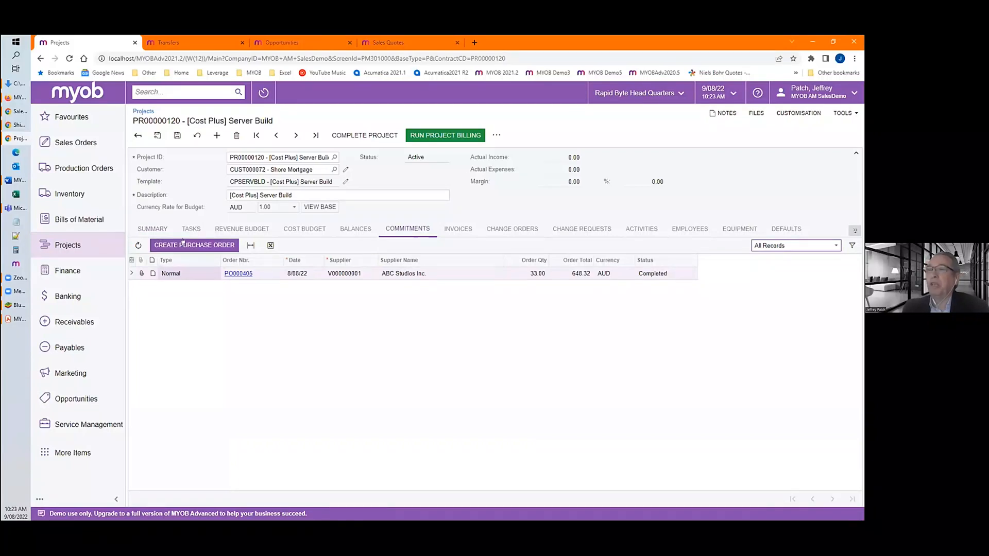
left_click(182, 246)
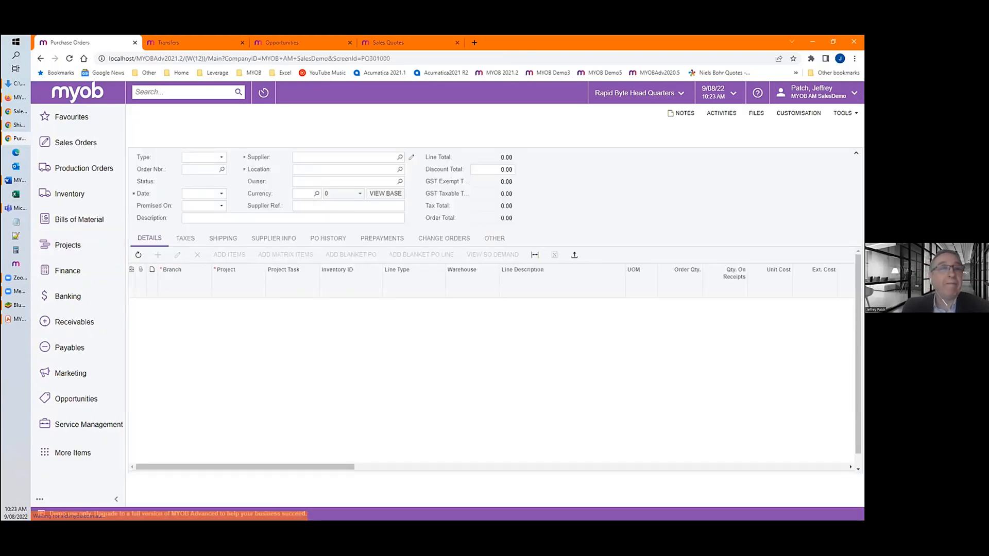
Switch to the BlueStacks mobile emulator and exit it, returning to the new purchase order.
left_click(16, 305)
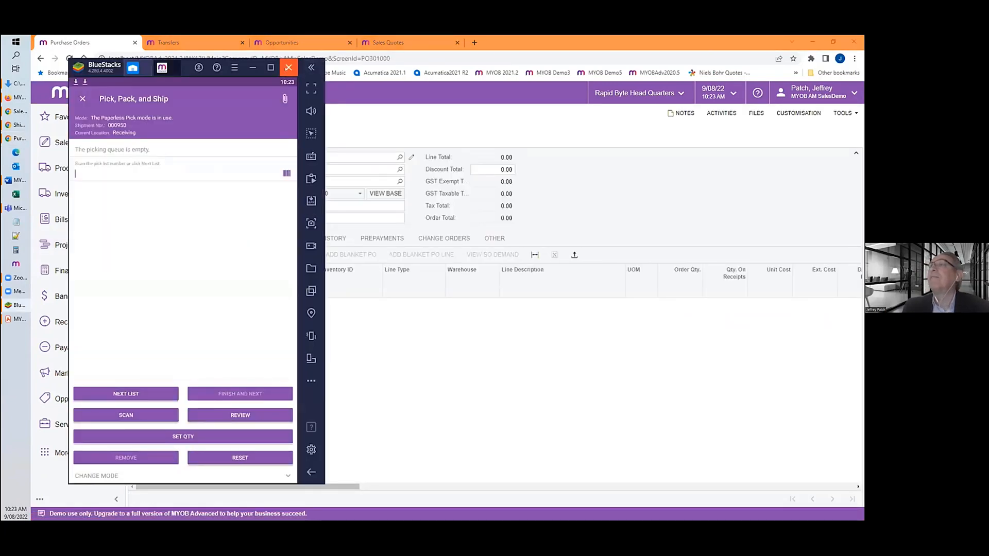
left_click(288, 67)
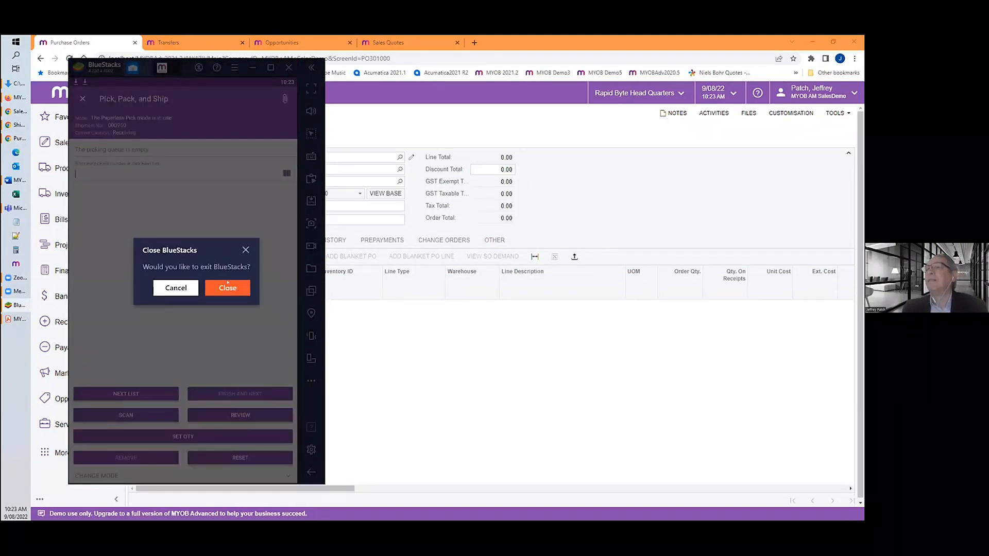
left_click(176, 288)
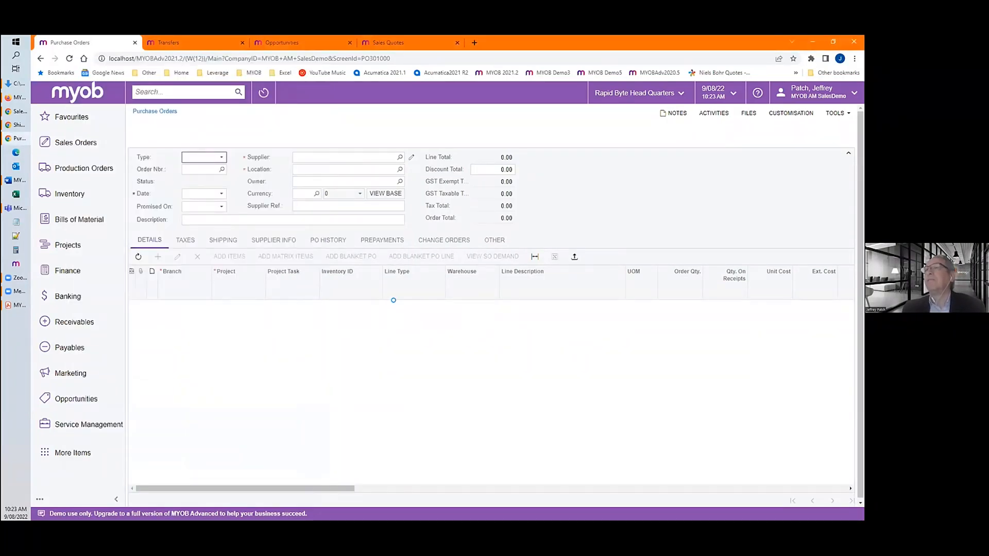
Set the new purchase order's supplier to ABC Studios Inc.
left_click(334, 158)
type("abc")
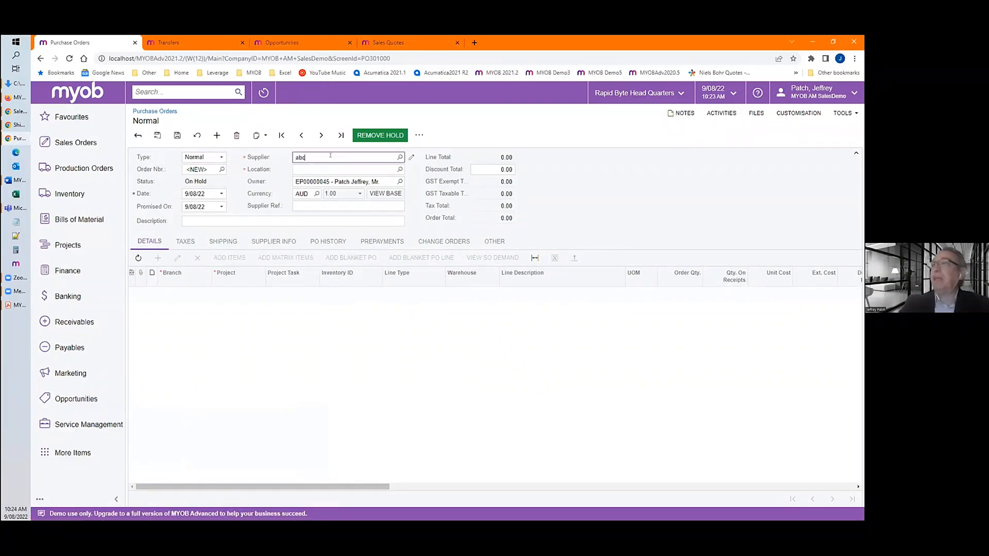
left_click(337, 169)
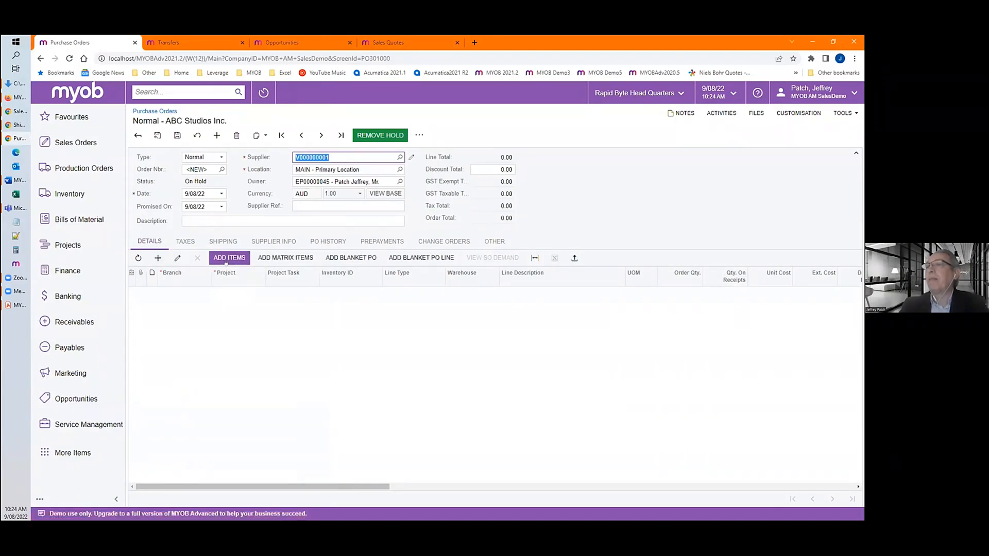
Look up the supplier's "itm" items in the MAIN warehouse and add ITM0000001 and ITM0000002 to the order.
left_click(221, 258)
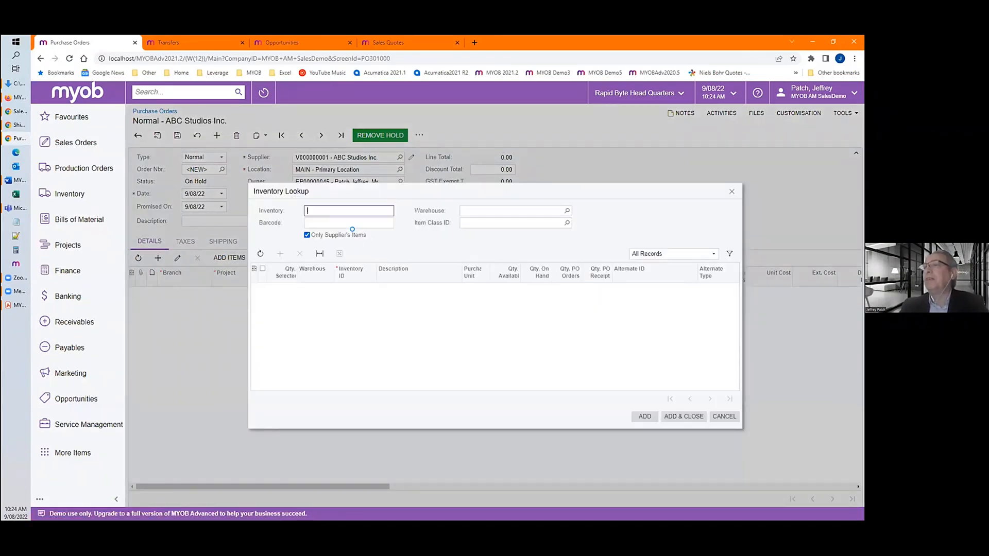
type("itm")
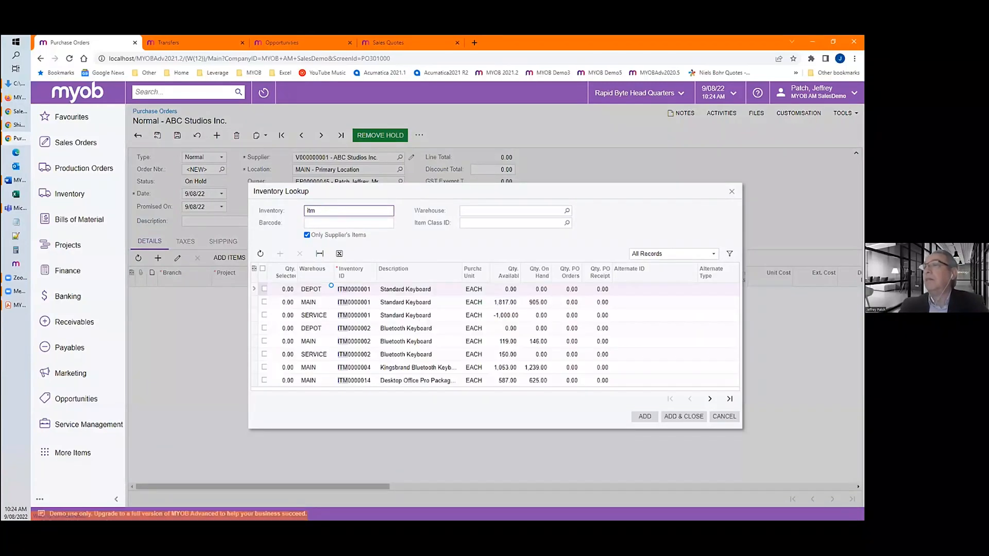
left_click(464, 210)
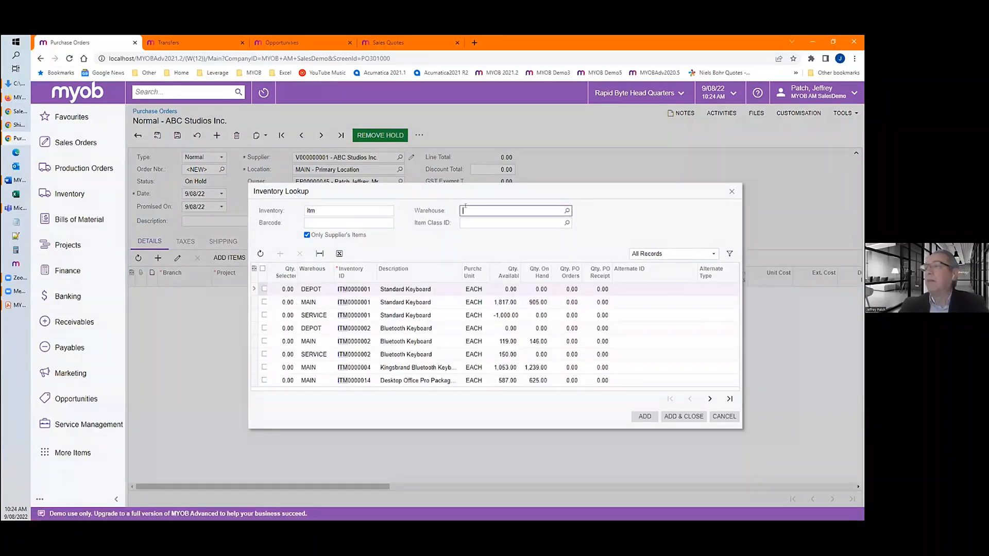
type("MAIN")
key("Tab")
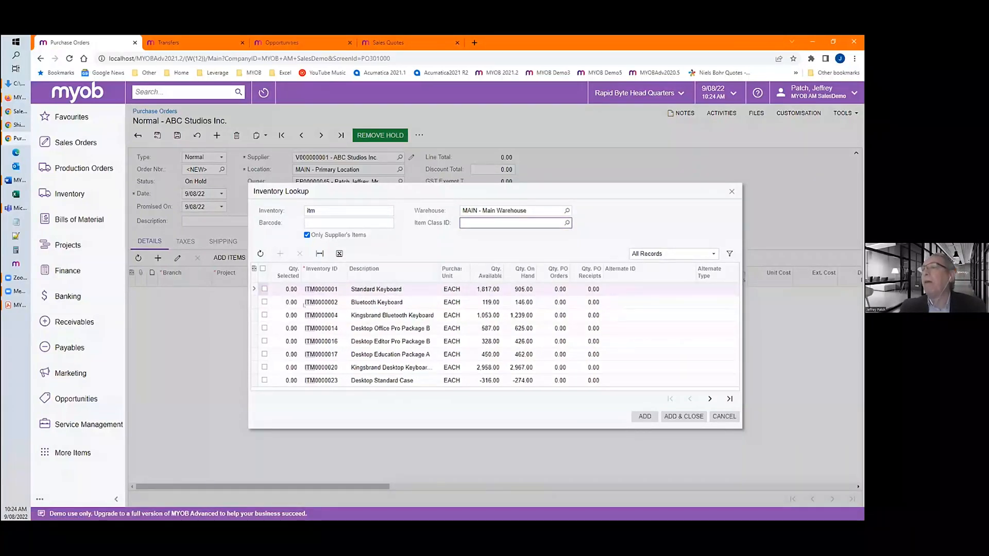
left_click(264, 288)
left_click(264, 302)
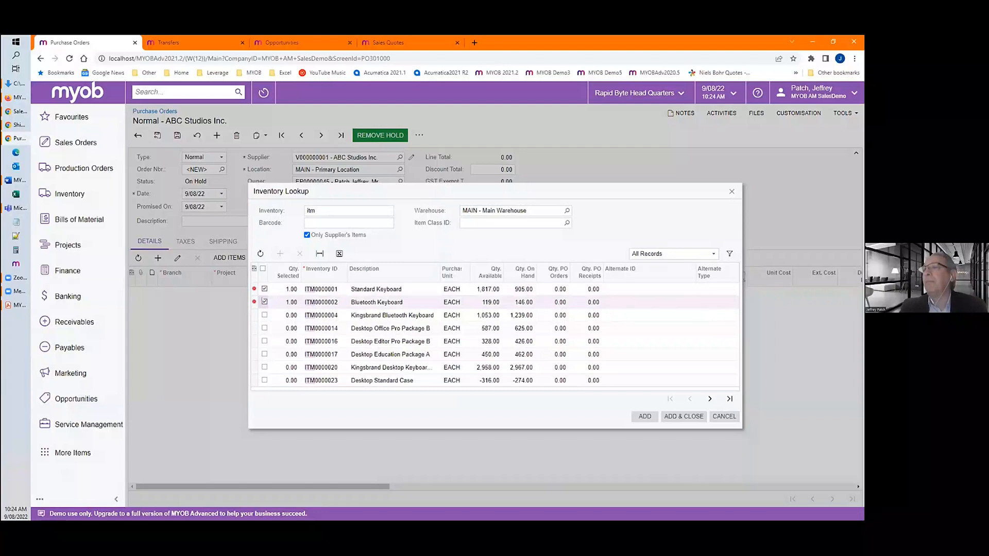
left_click(681, 415)
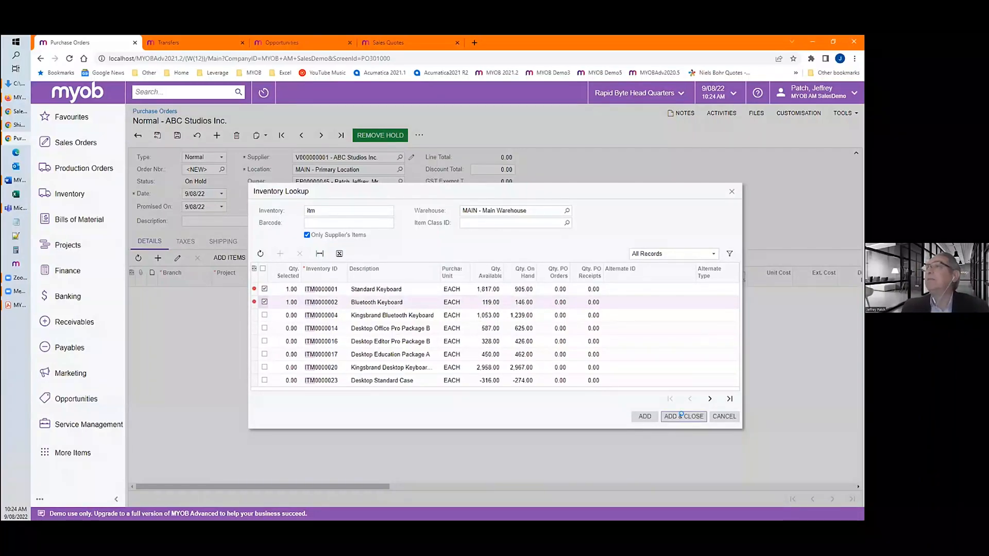
left_click(681, 415)
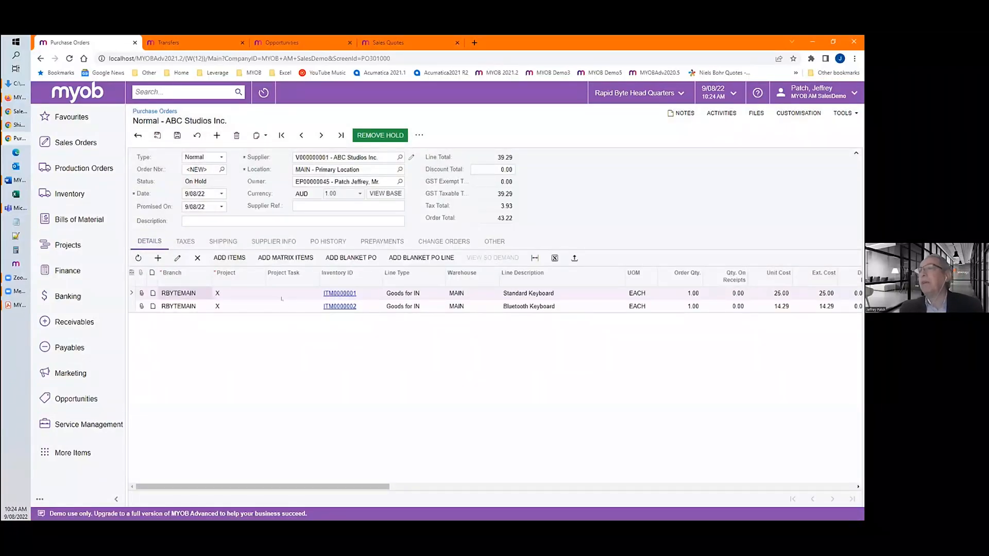
Assign the Standard Keyboard line to project PR00000120 and project task DESIGN.
left_click(246, 293)
type("0120")
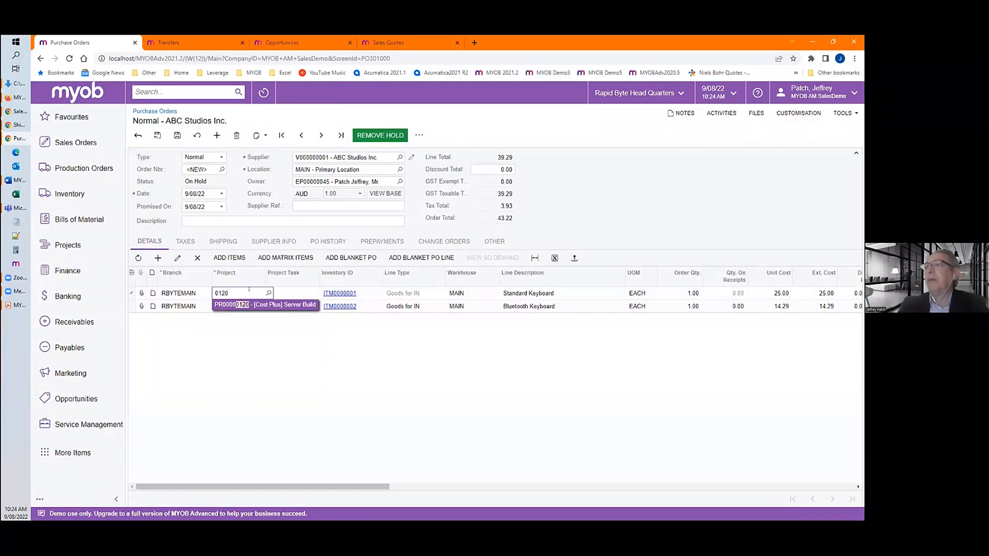
key("Tab")
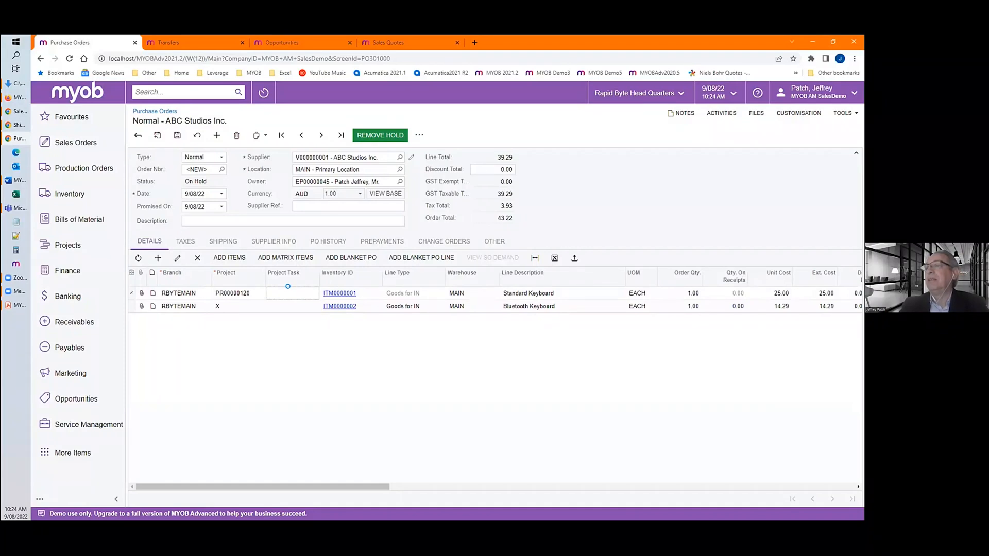
type("design")
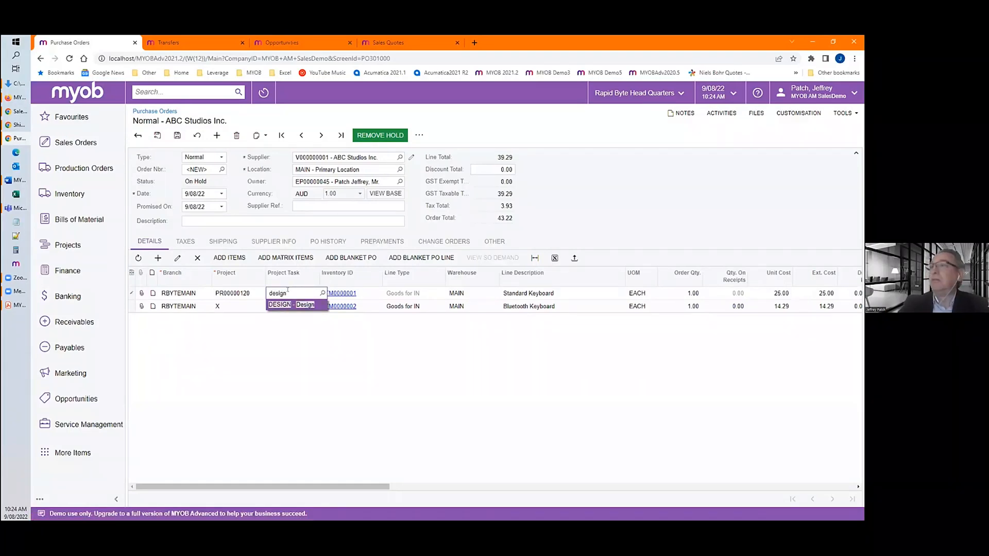
left_click(283, 304)
Assign the Bluetooth Keyboard line to project PR00000120, found by searching for 0120, and project task DESIGN.
left_click(234, 305)
type("120")
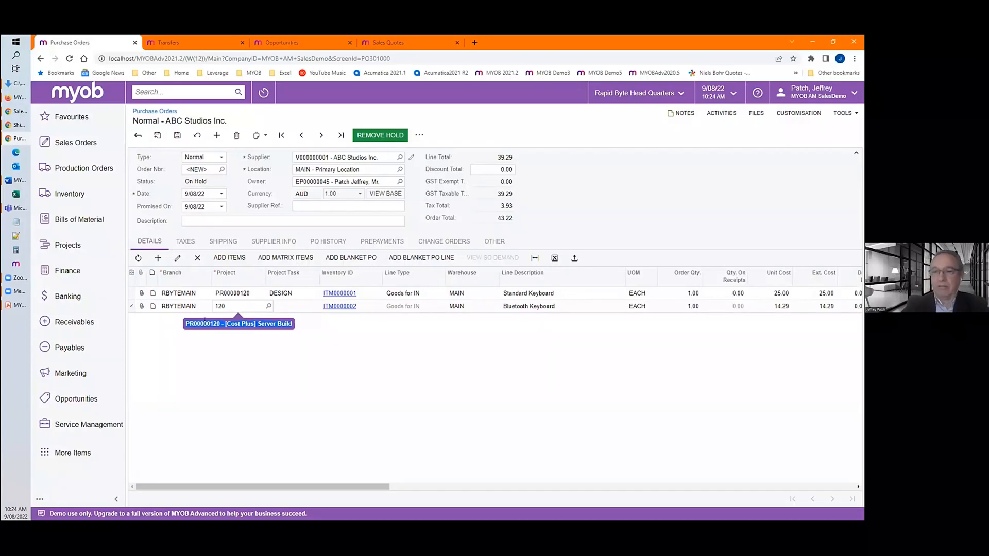
left_click(204, 321)
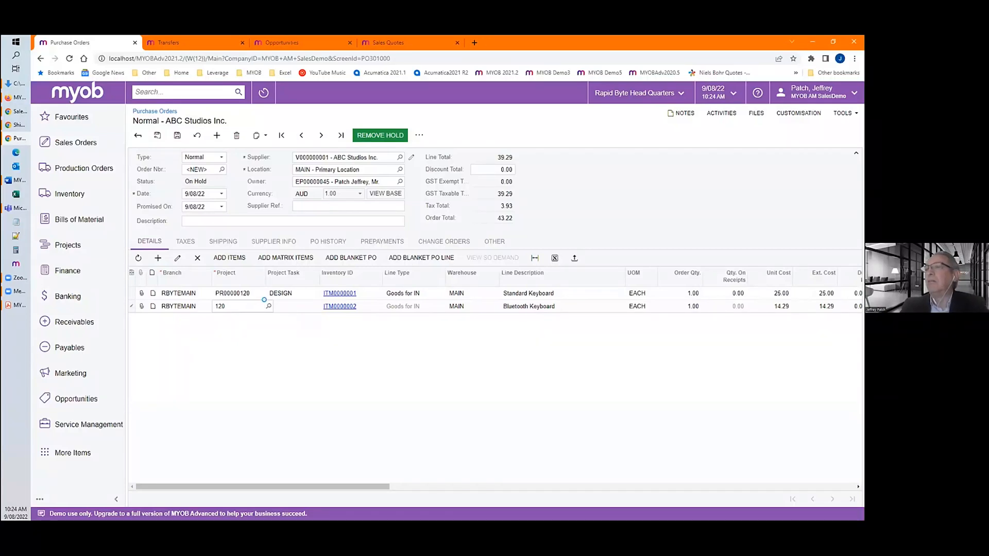
left_click(267, 305)
type("0120")
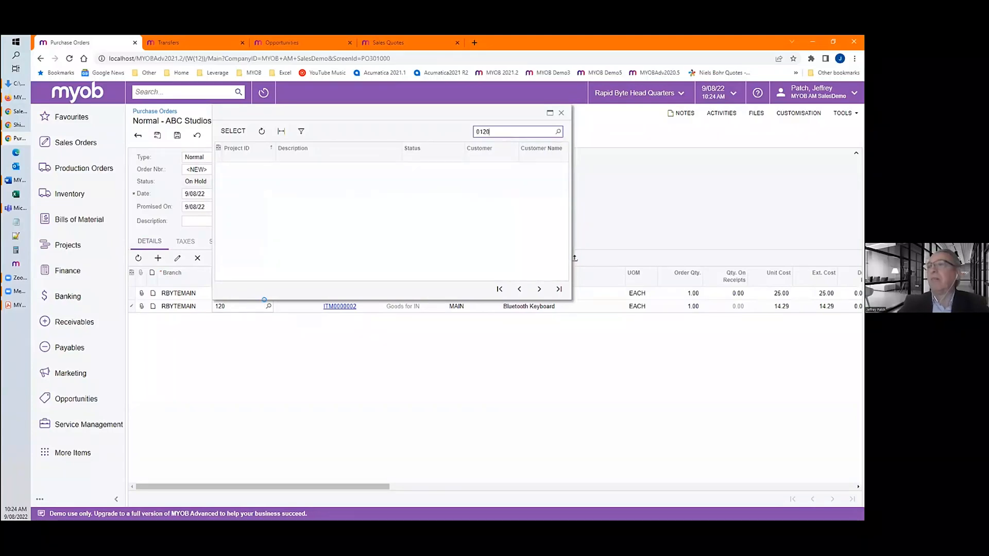
key("Return")
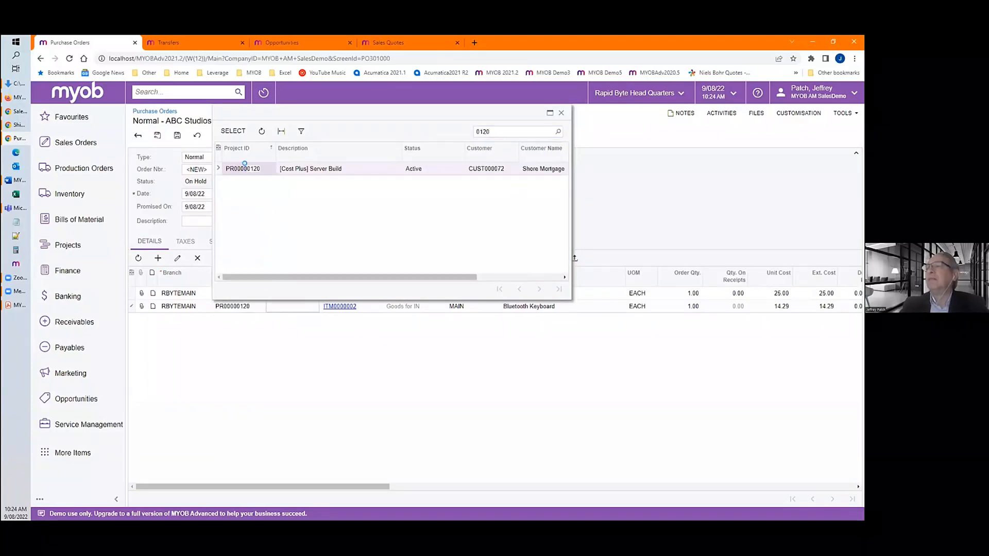
left_click(284, 304)
type("desig")
key("Tab")
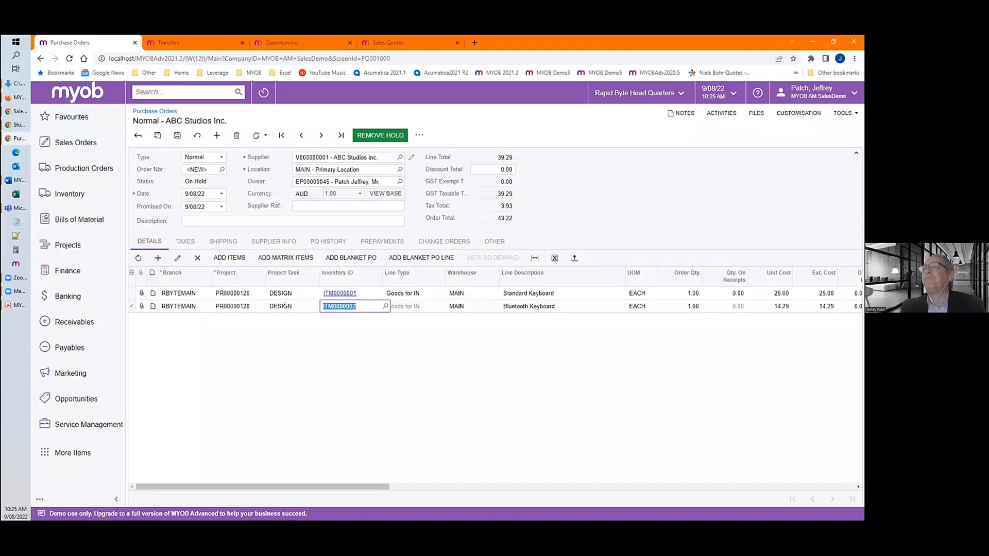
Take the purchase order off hold and release a purchase receipt for its two keyboard lines.
left_click(380, 133)
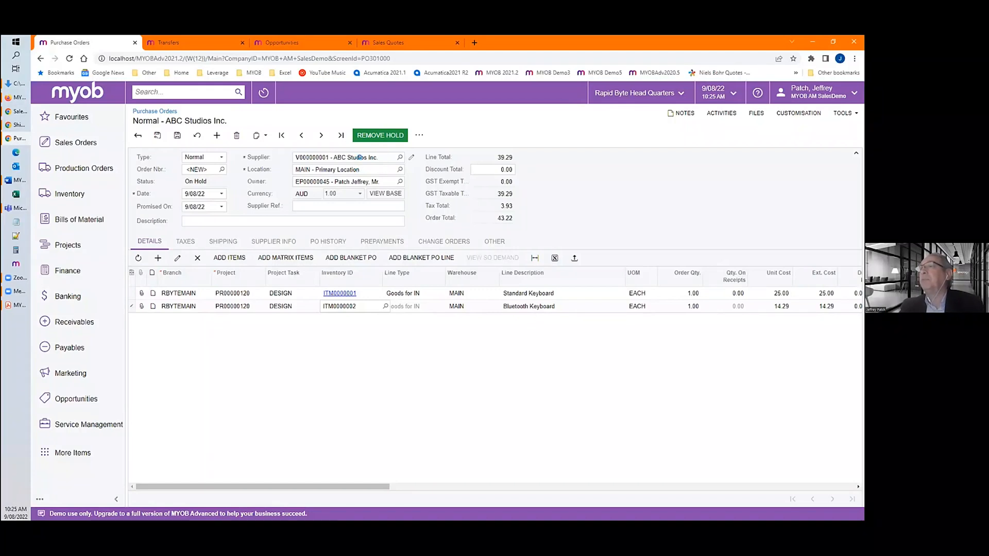
left_click(386, 135)
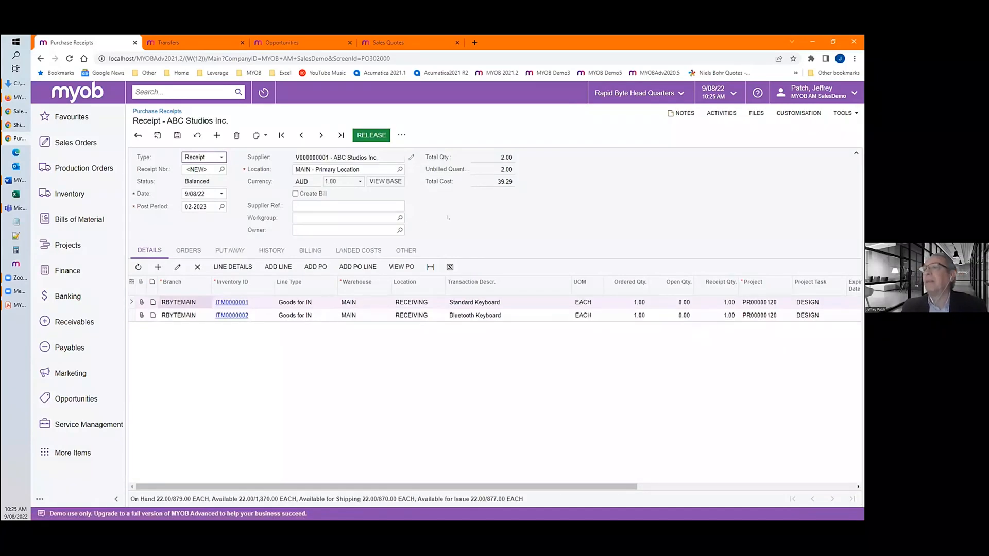
left_click(369, 134)
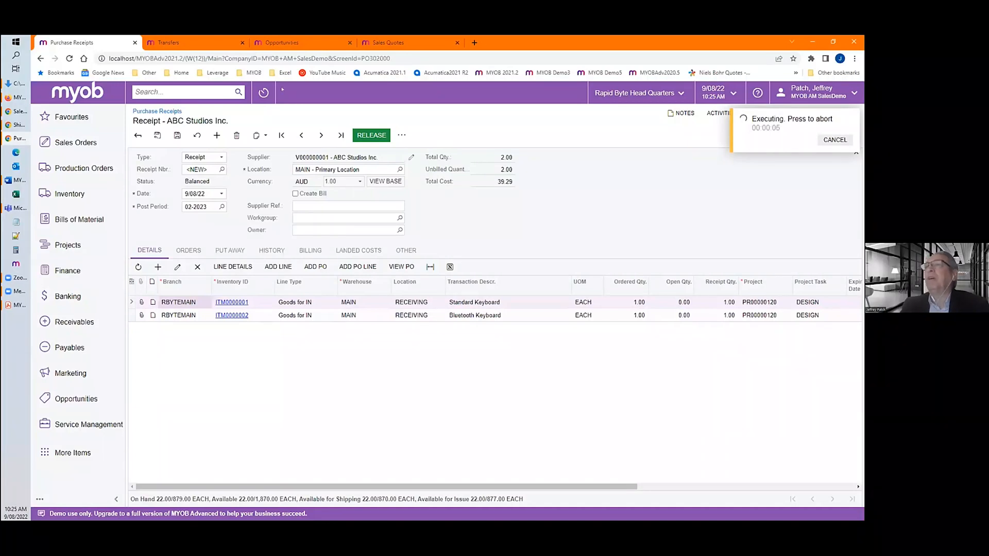
Release the prepared MAIN warehouse transfer of ITM0000001 and ITM0000002 to project PR00000120, task DESIGN, and check its source and destination project fields.
mouse_move(211, 46)
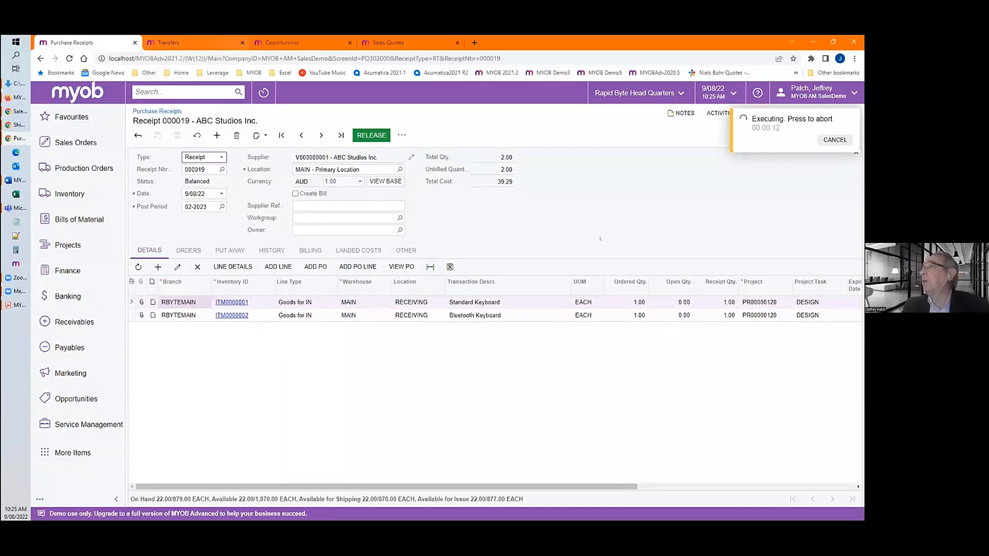
left_click(204, 44)
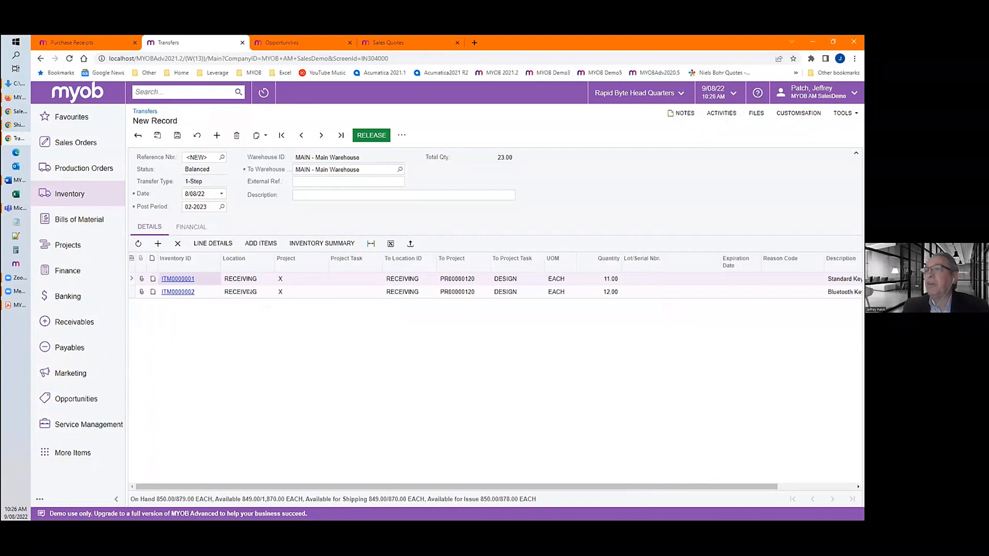
left_click(295, 281)
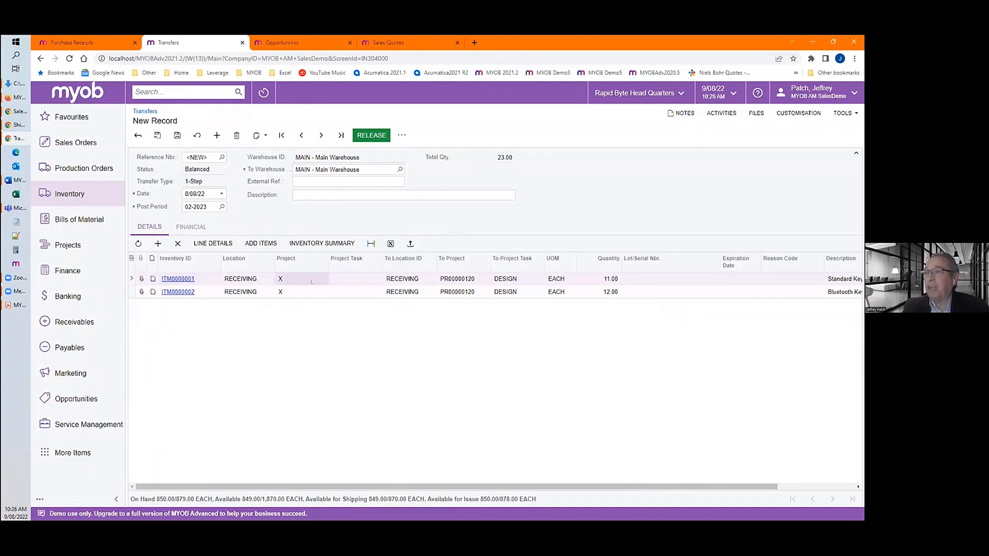
left_click(470, 281)
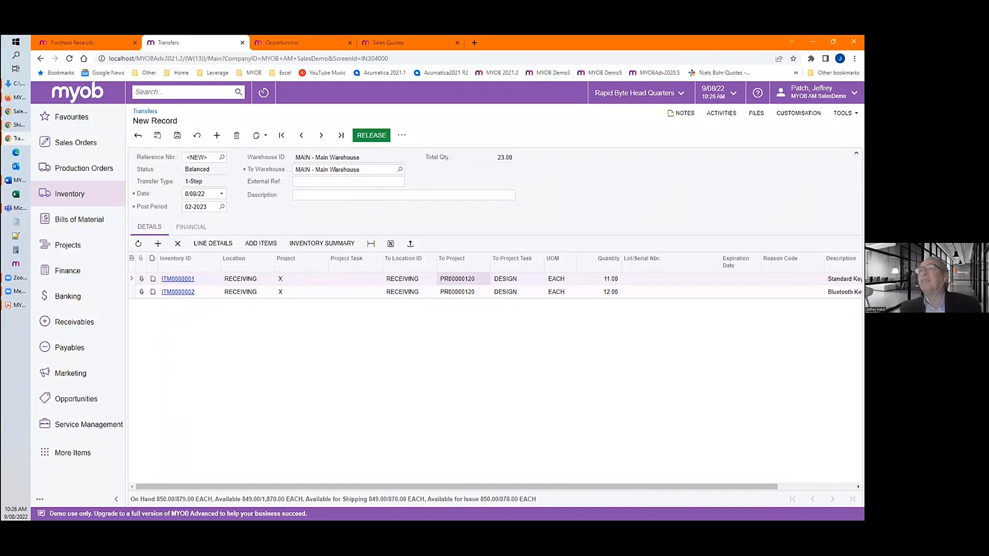
left_click(377, 138)
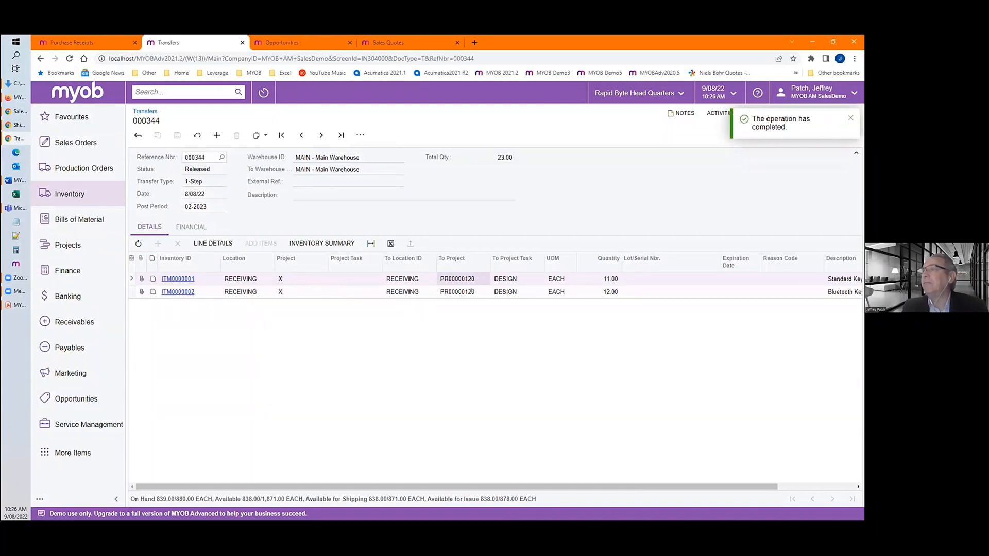
left_click(473, 292)
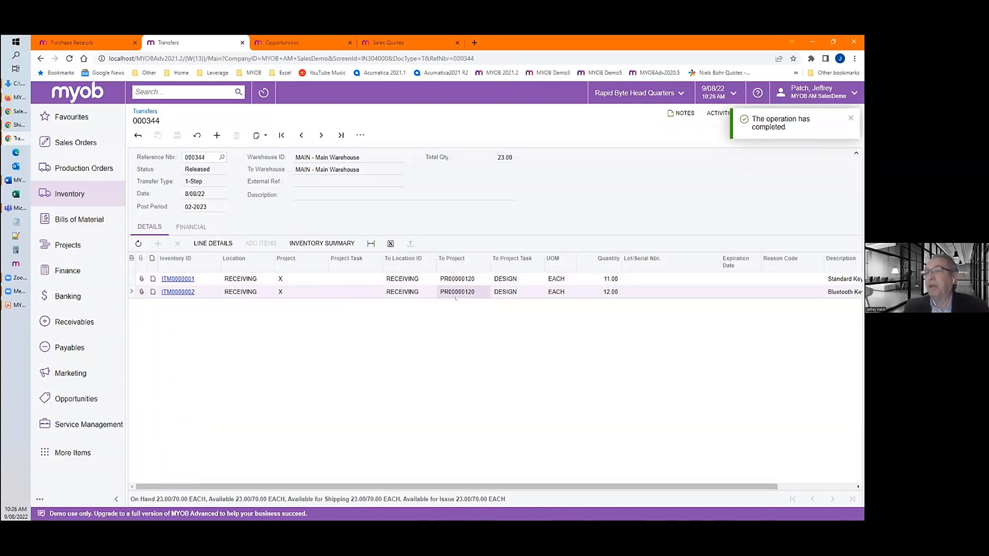
left_click(289, 292)
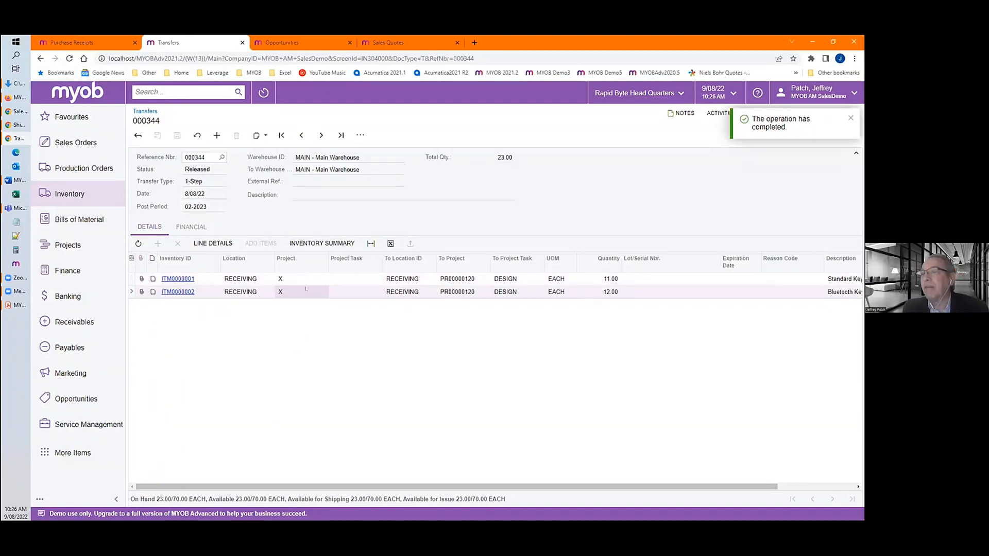
left_click(362, 289)
left_click(305, 290)
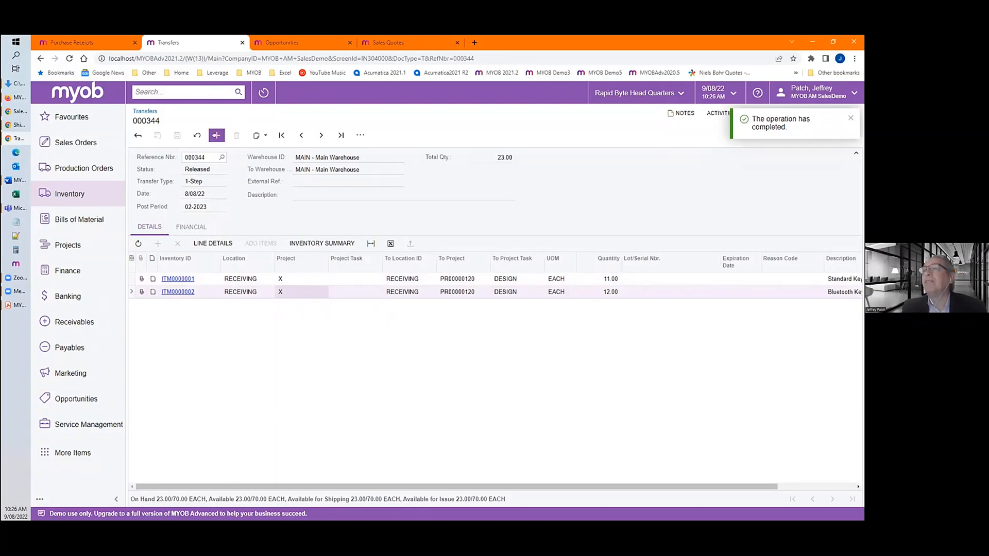
Start a new blank inventory transfer record.
left_click(216, 135)
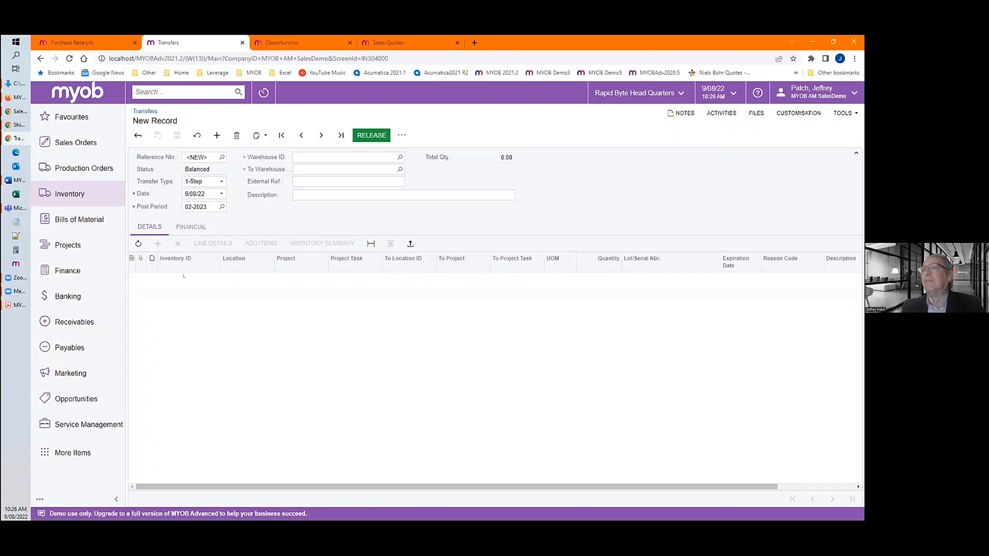
left_click(184, 269)
key("Escape")
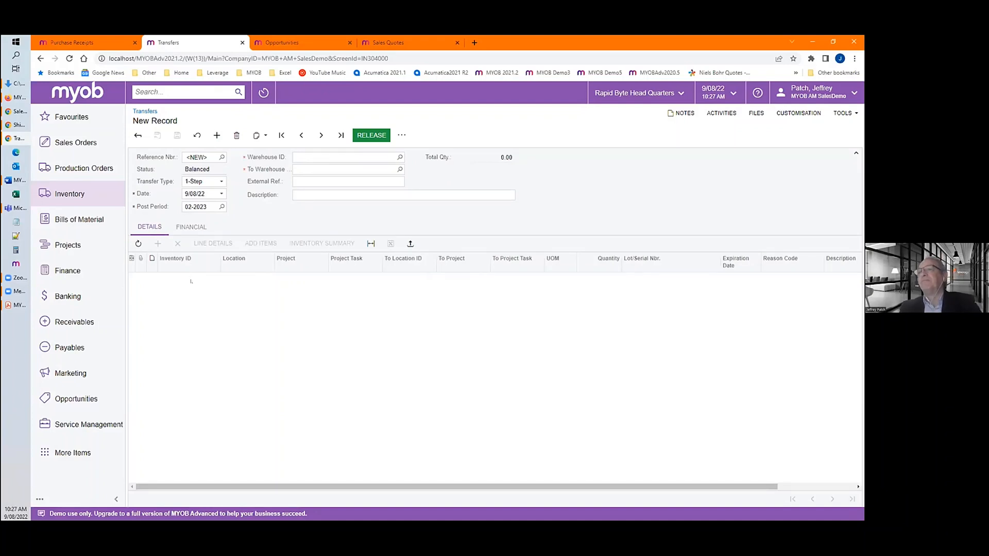
Return to the released MAIN warehouse transfer and compare the source project X with the destination project PR00000120 on its lines.
left_click(179, 270)
left_click(341, 299)
left_click(296, 136)
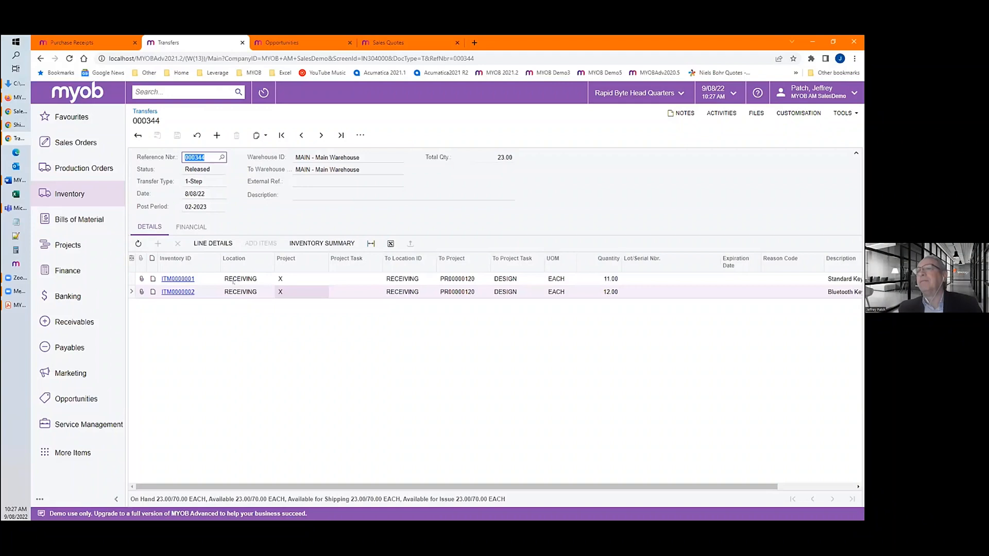
left_click(249, 278)
left_click(278, 278)
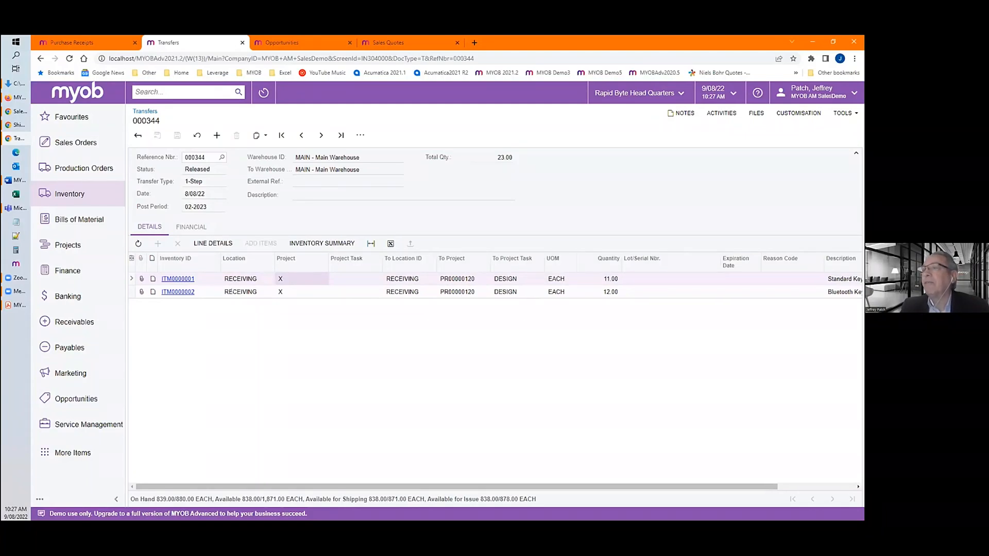
key("Down")
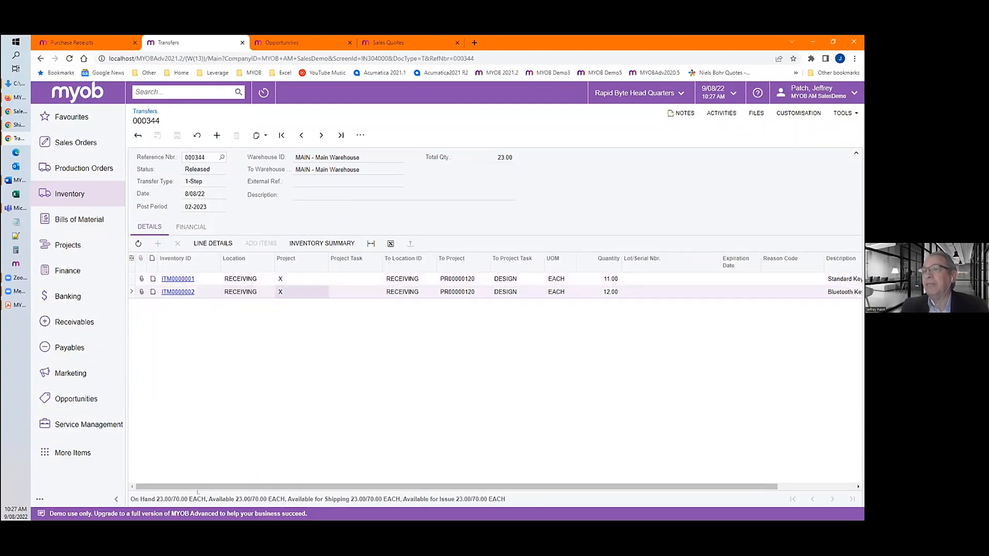
left_click(470, 279)
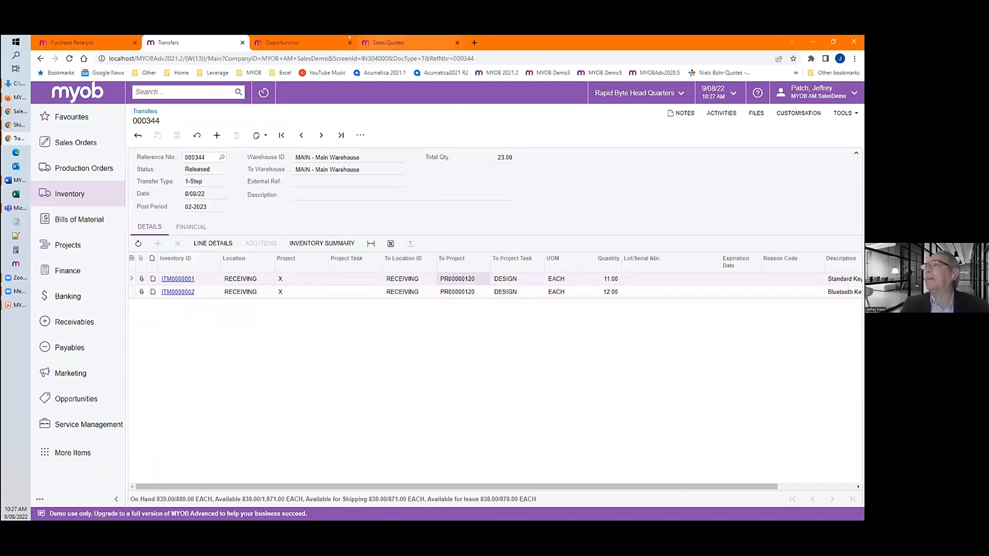
Go to the Diagnostic Service opportunity and view the Billing Rule options for its Network Diagnostics line.
left_click(291, 42)
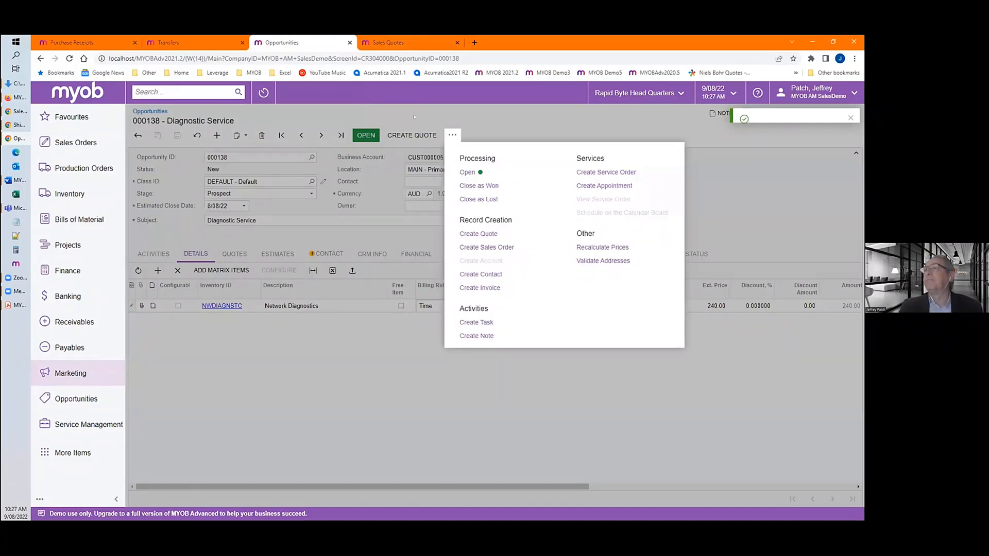
left_click(412, 111)
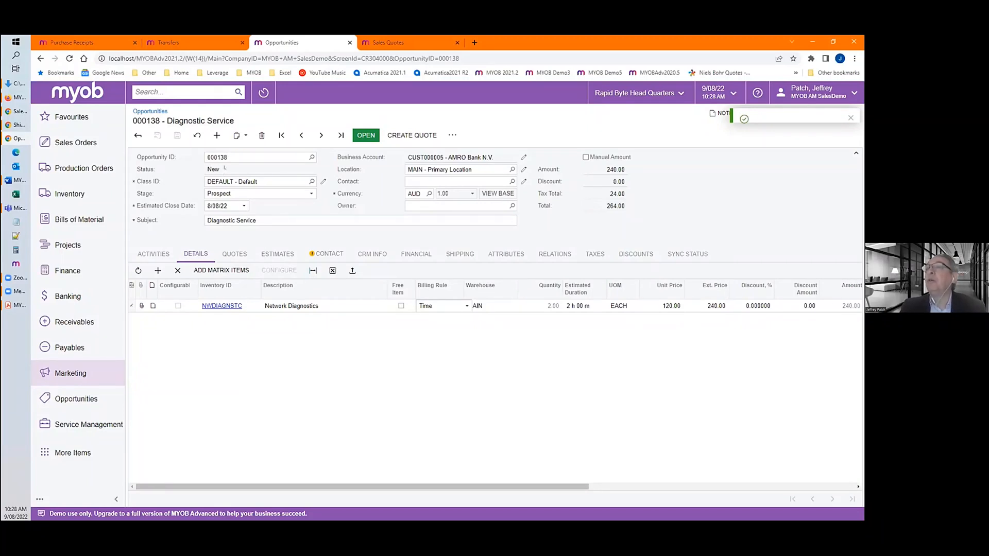
left_click(227, 157)
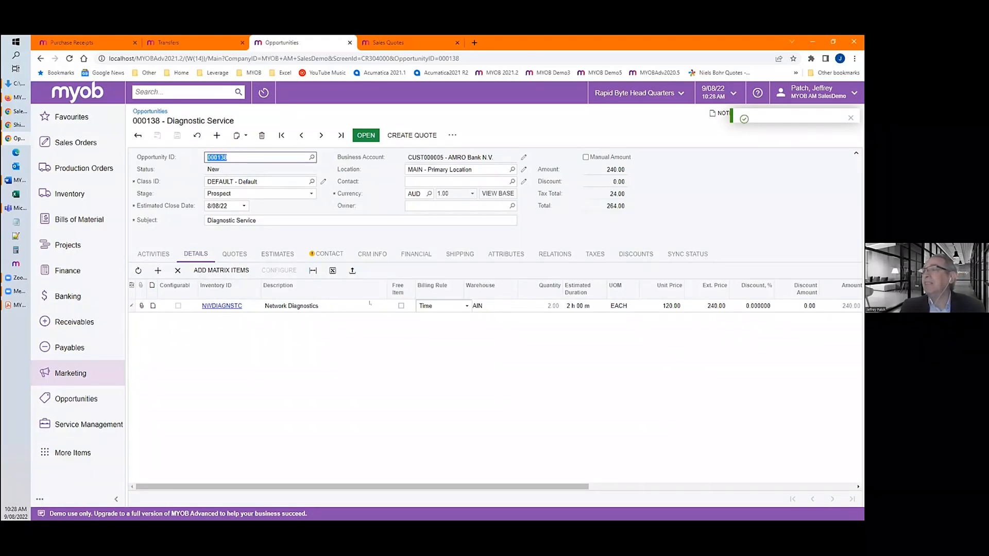
left_click(464, 306)
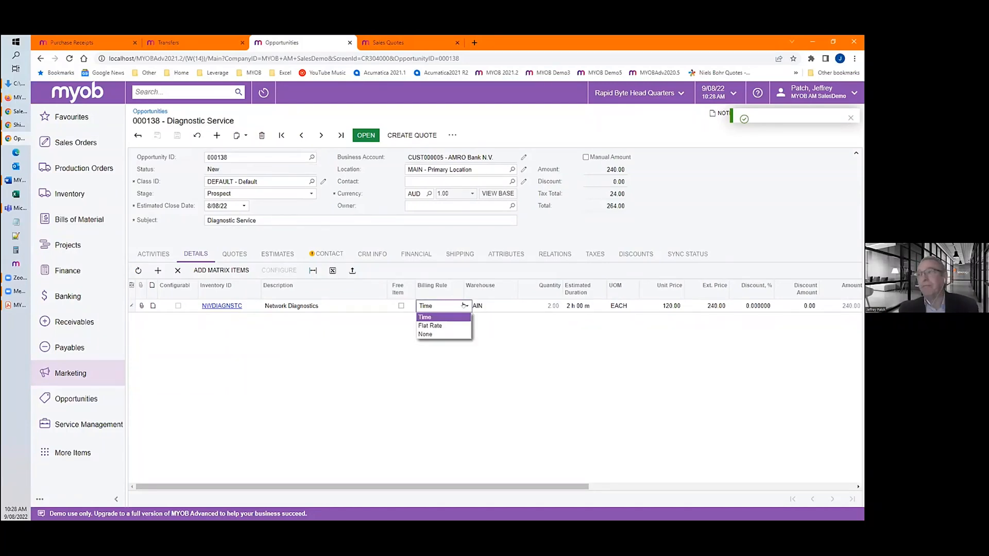
Preview the new quote settings without creating one, review the opportunity's existing sales quote Q000014, and return to the opportunity.
left_click(400, 136)
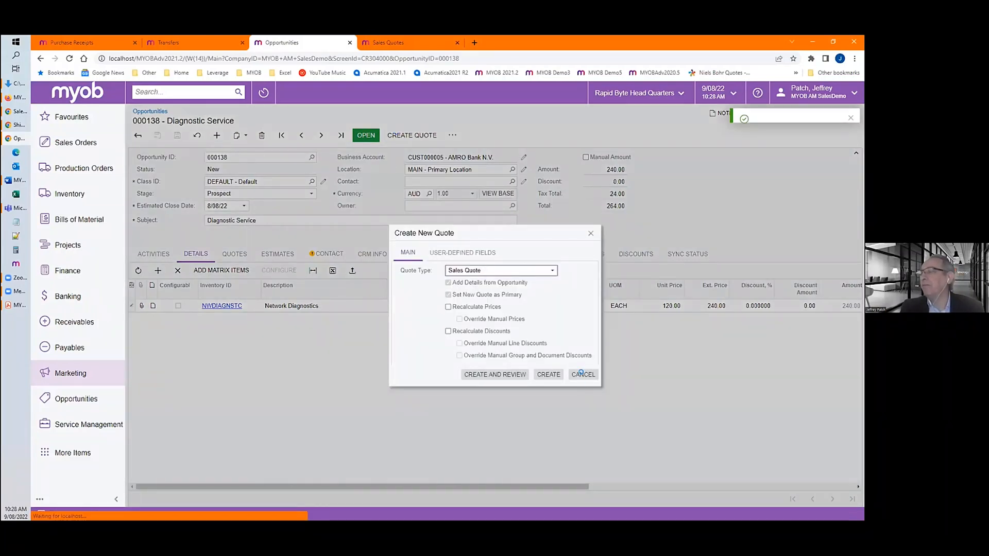
left_click(583, 375)
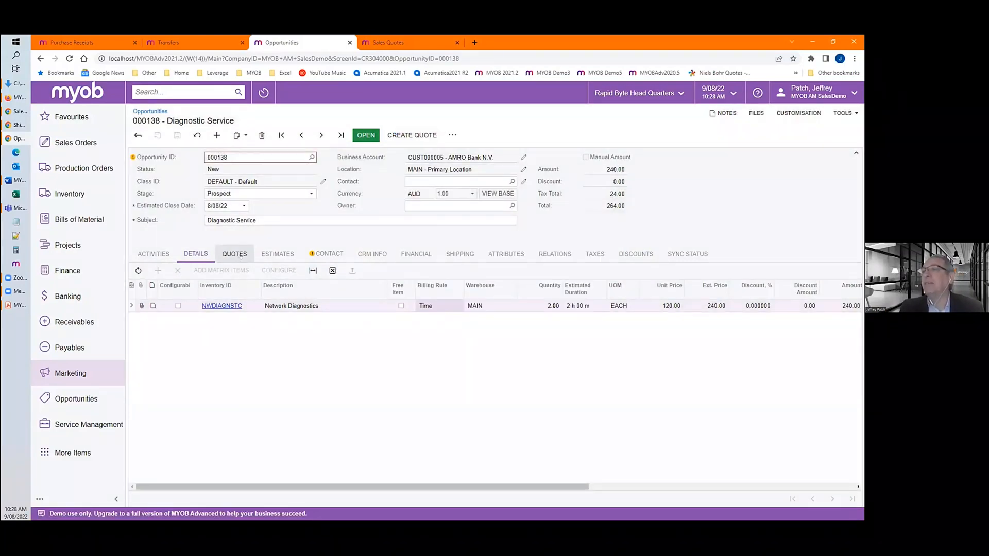
left_click(234, 254)
left_click(209, 306)
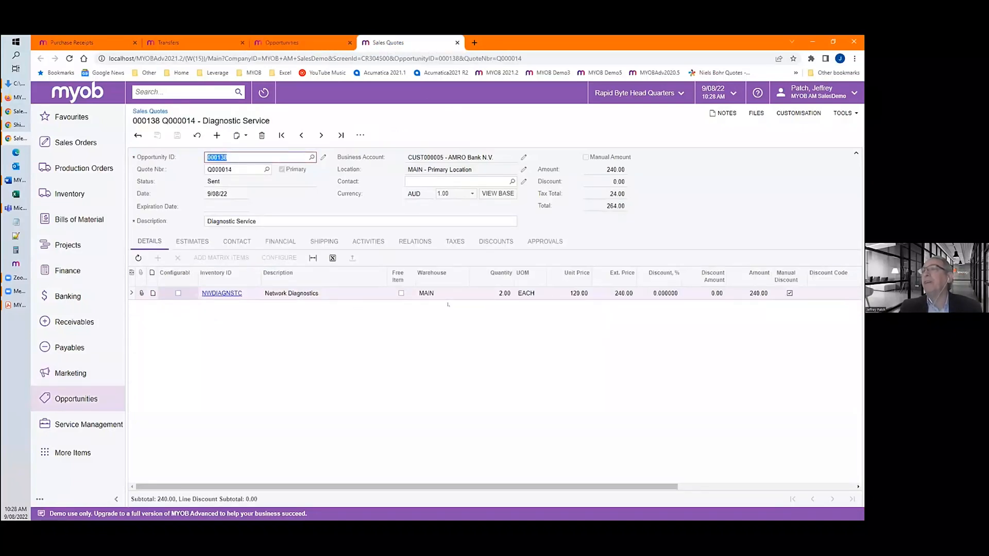
left_click(282, 43)
left_click(402, 43)
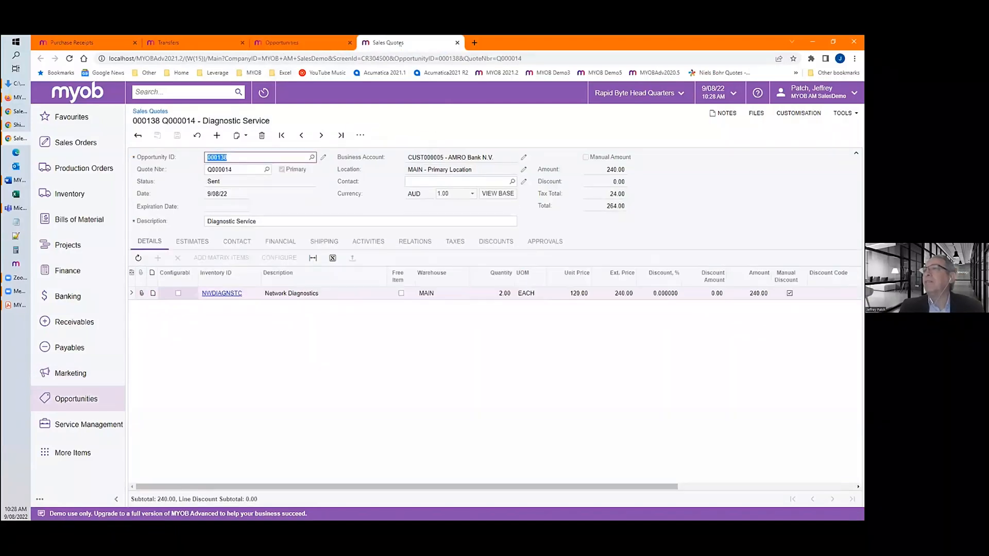
left_click(301, 43)
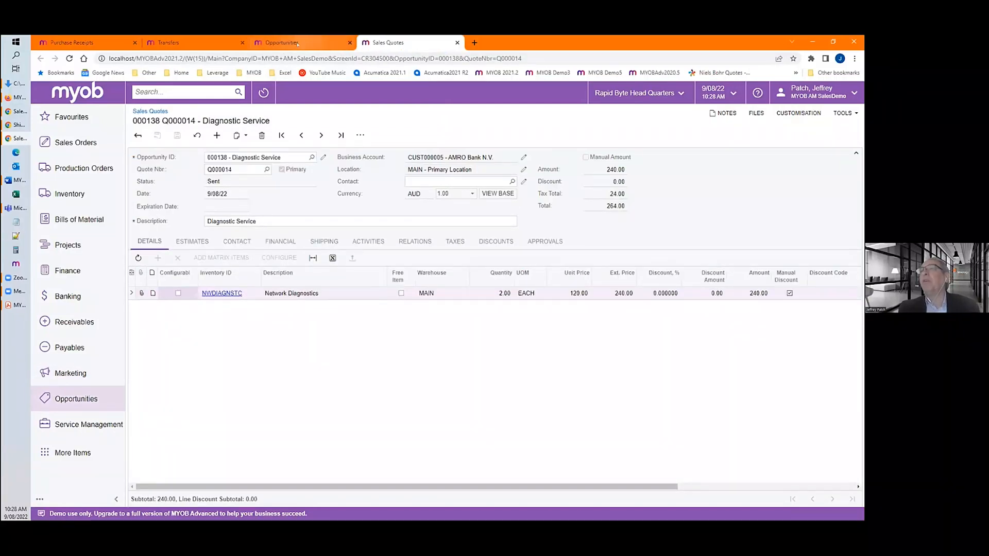
Create a service order from the Diagnostic Service opportunity with branch location SYD and open it for review.
left_click(452, 135)
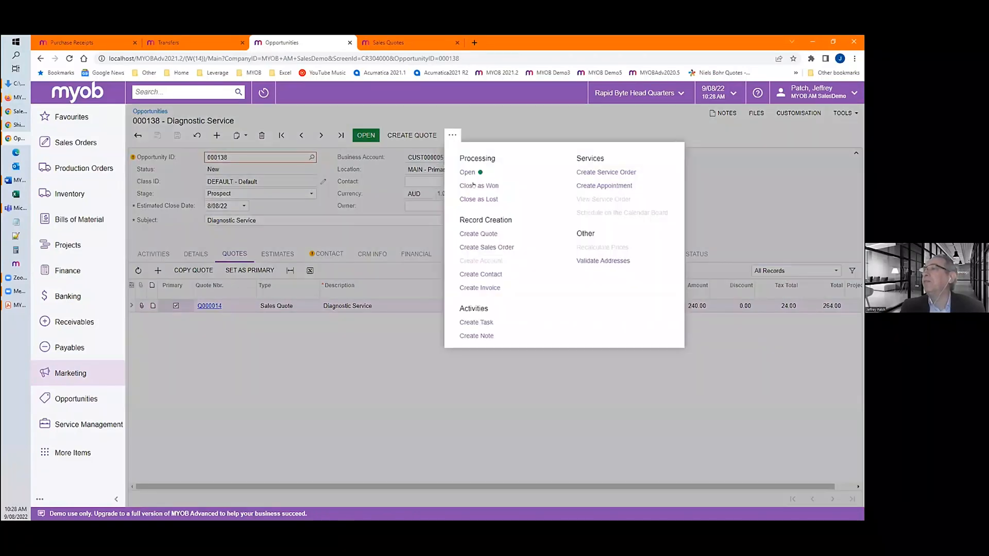
left_click(608, 172)
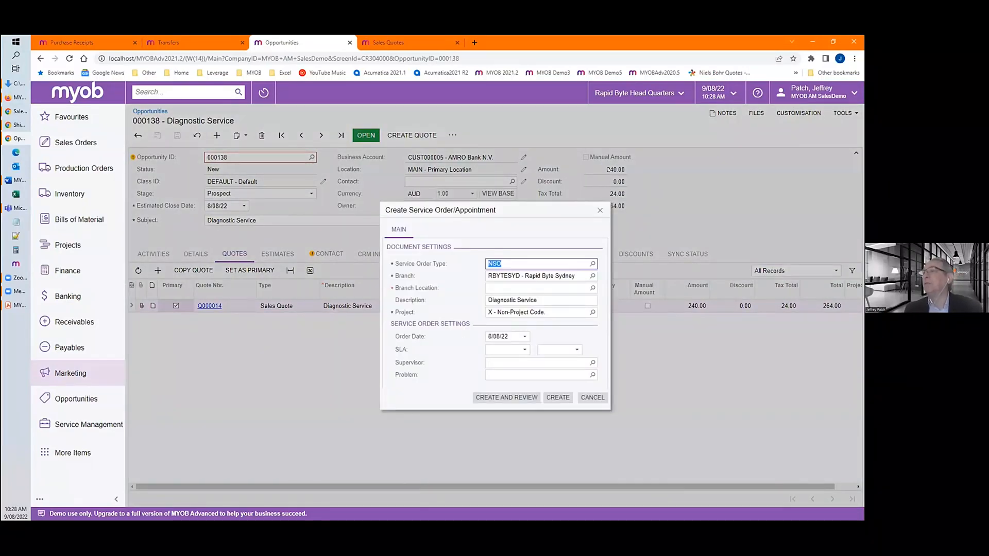
left_click(592, 288)
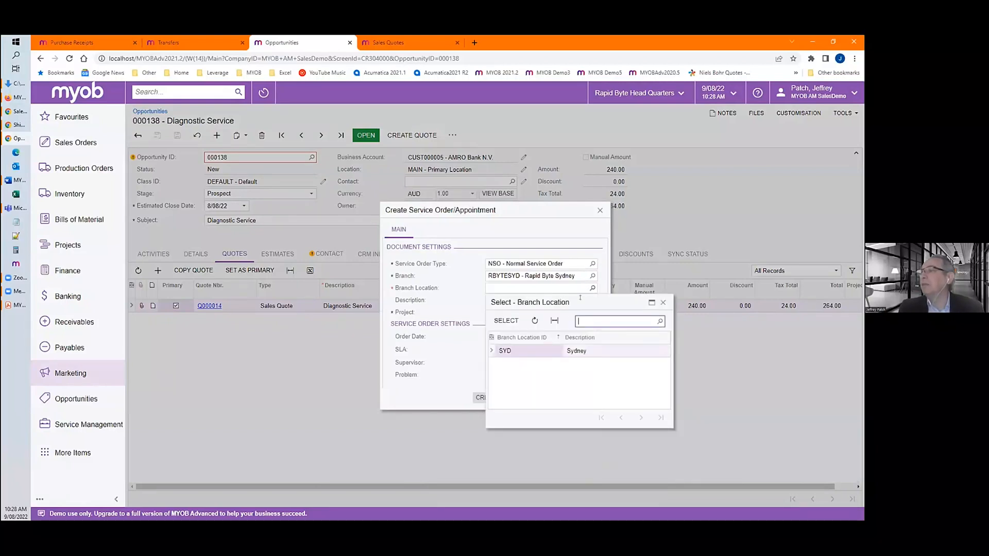
double_click(519, 350)
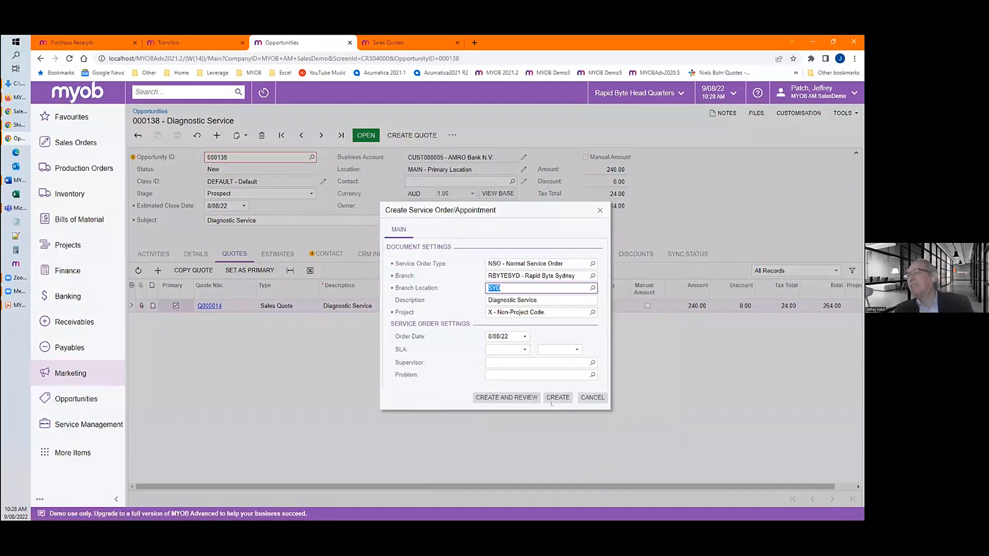
left_click(500, 399)
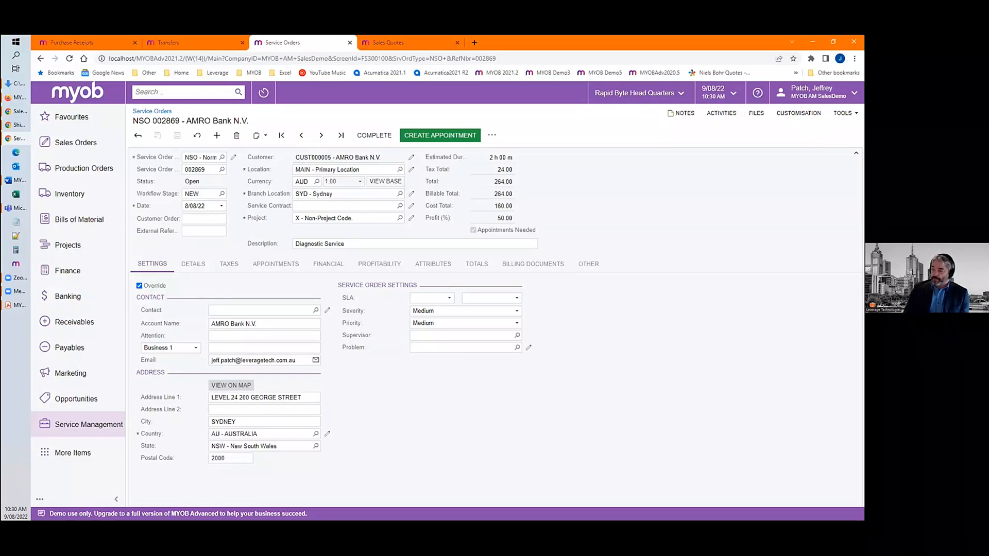
Switch to the MYOB Advanced 2021.2 Release Notes in Adobe Acrobat Reader and examine the highlighted features in the table of contents.
key("alt+Tab")
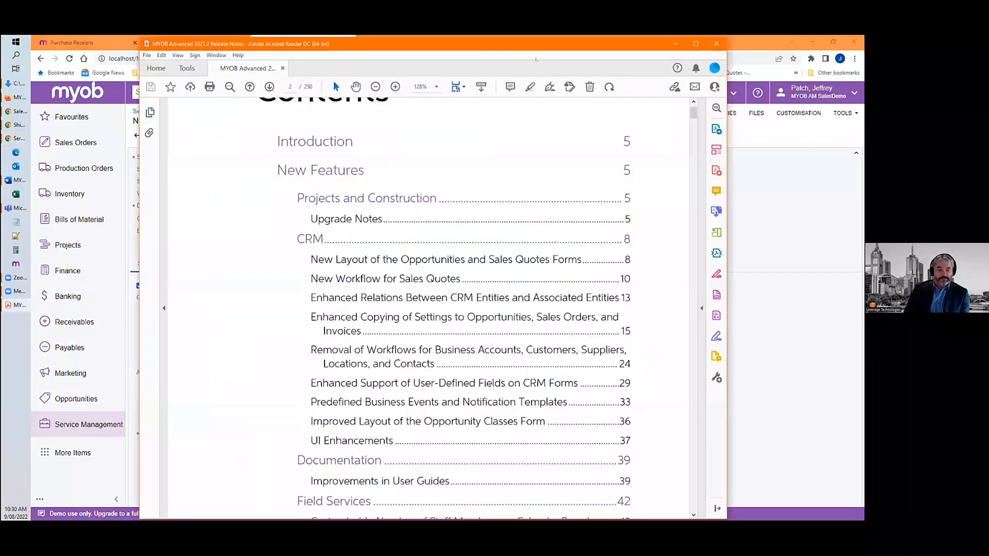
scroll(428, 309, "down", 15)
mouse_move(693, 119)
left_mouse_down()
mouse_move(694, 143)
mouse_move(693, 109)
left_mouse_up()
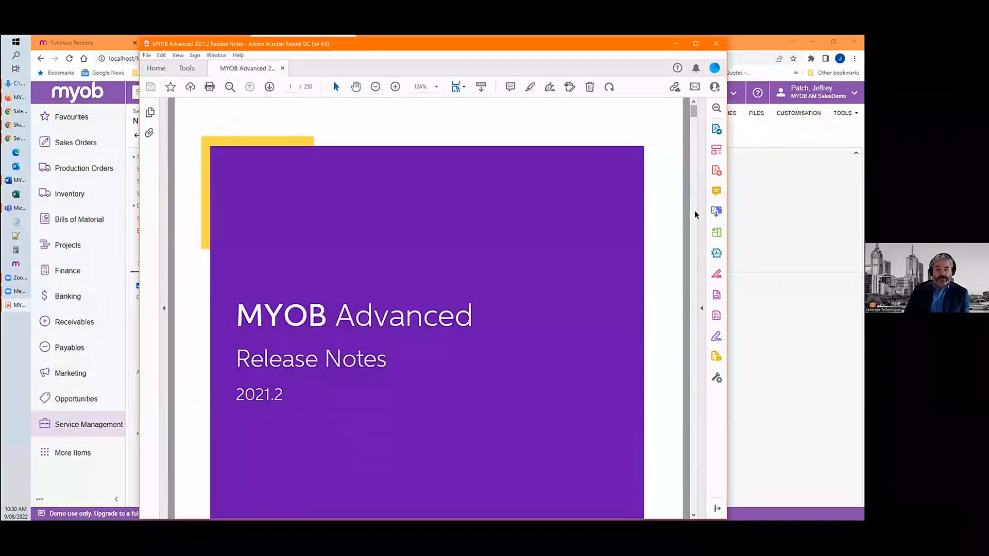
scroll(693, 219, "down", 10)
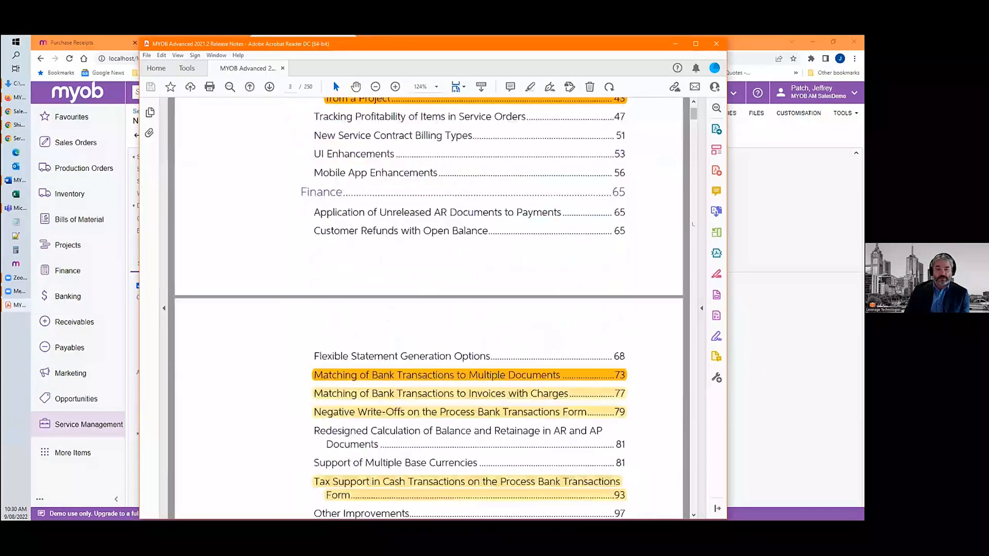
left_click(694, 514)
left_click(693, 515)
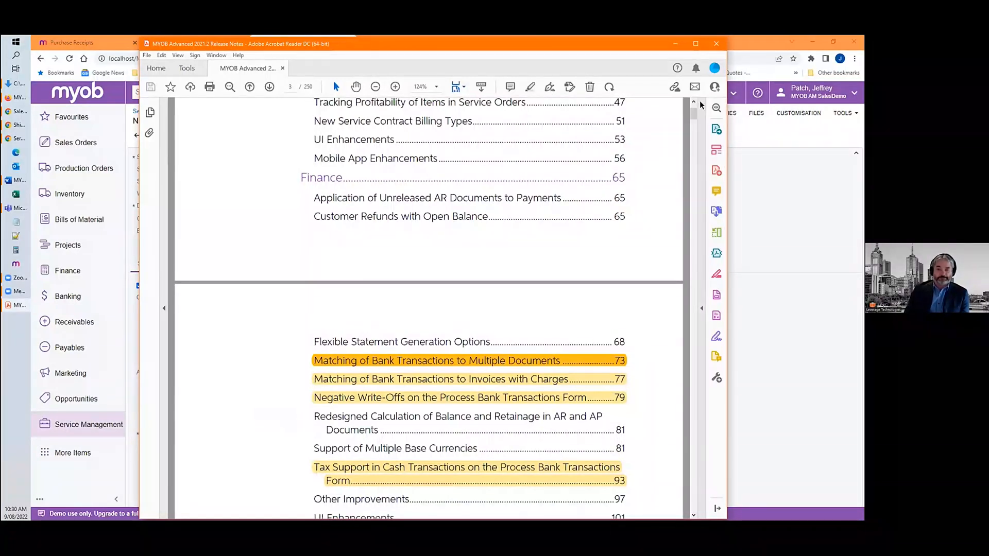
scroll(695, 111, "up", 5)
scroll(693, 102, "up", 4)
scroll(694, 101, "up", 5)
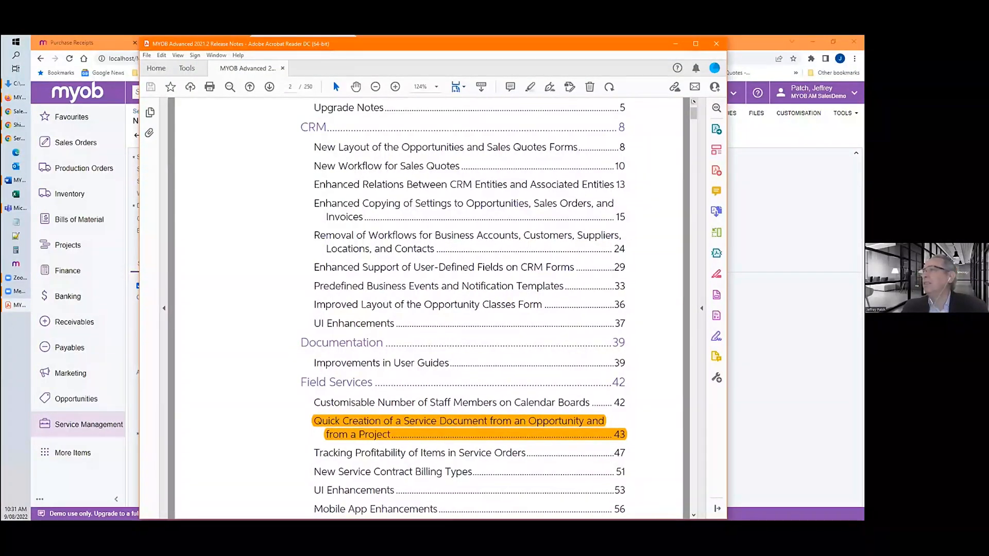
mouse_move(692, 113)
left_mouse_down()
mouse_move(692, 134)
mouse_move(692, 116)
left_mouse_up()
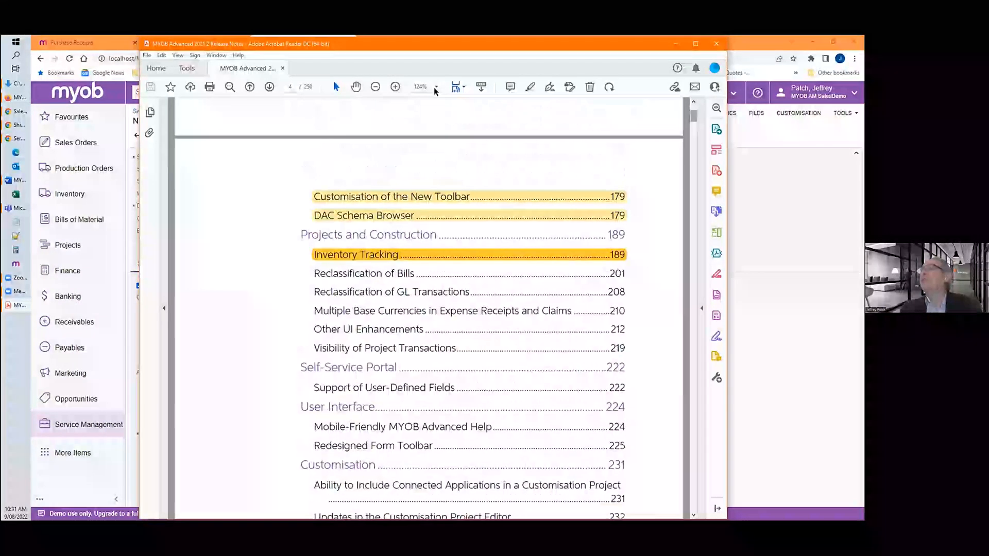